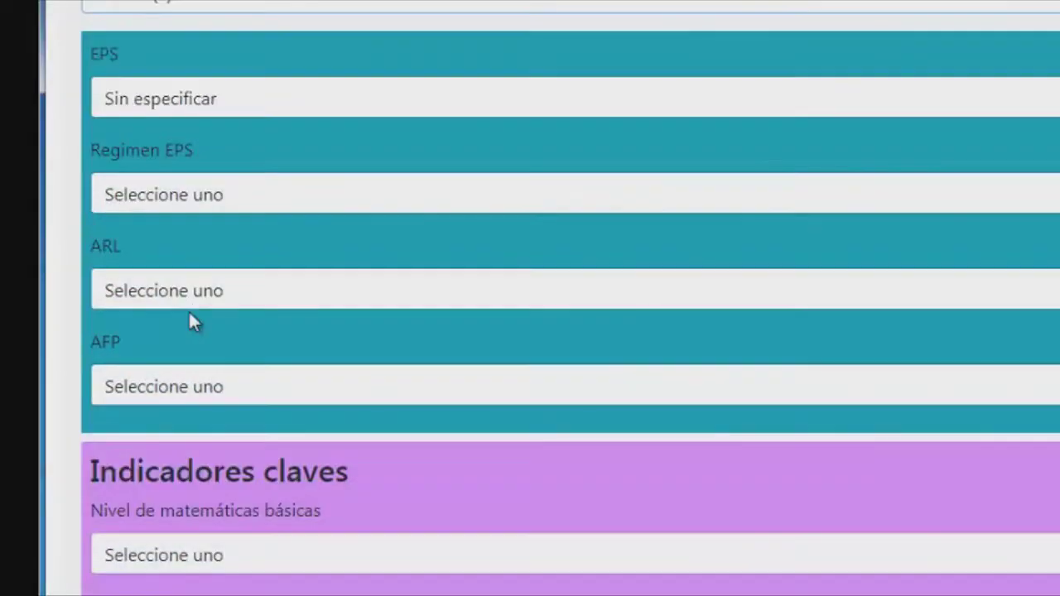
- Set the EPS to Famisanar EPS // E.P.S. Famisanar Ltda. Cafam-Colsubsidio and the Regimen EPS to Contributivo
{"action": "scroll", "coordinate": [189, 182], "scroll_direction": "up", "scroll_amount": 1}
{"action": "left_click", "coordinate": [197, 209]}
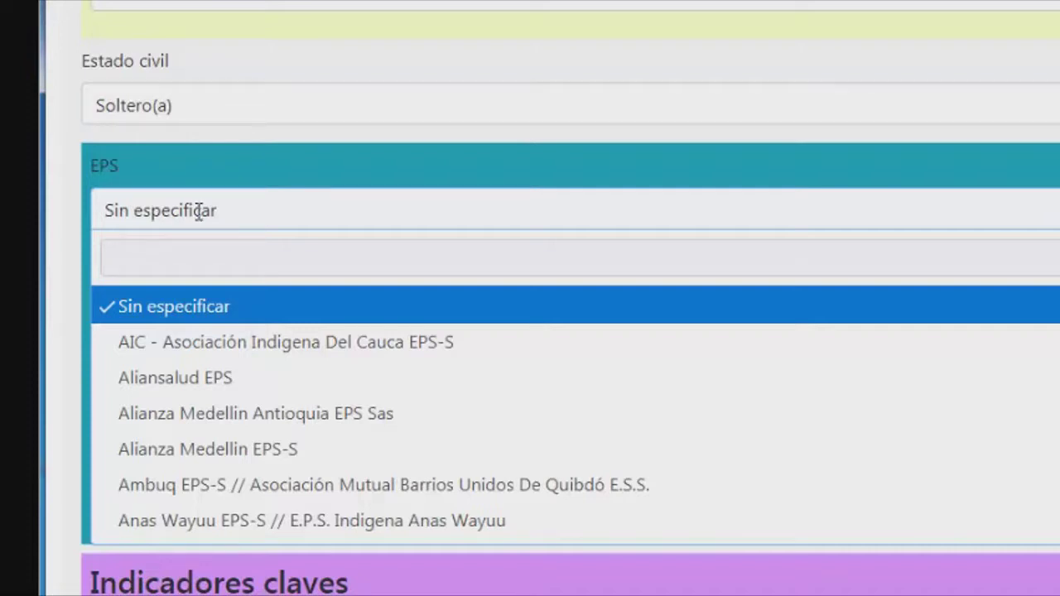
{"action": "type", "text": "f"}
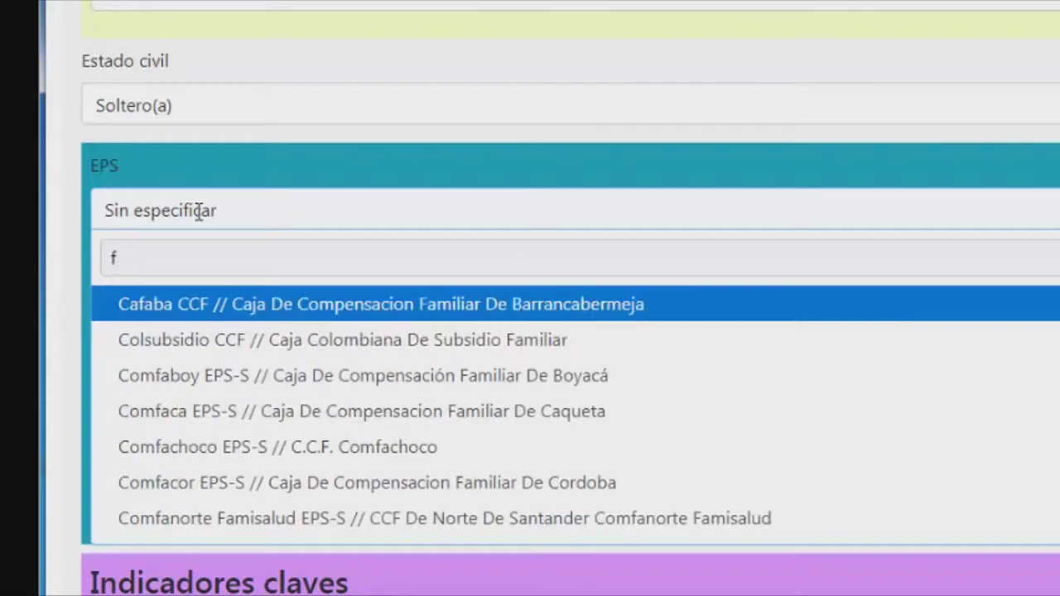
{"action": "type", "text": "am"}
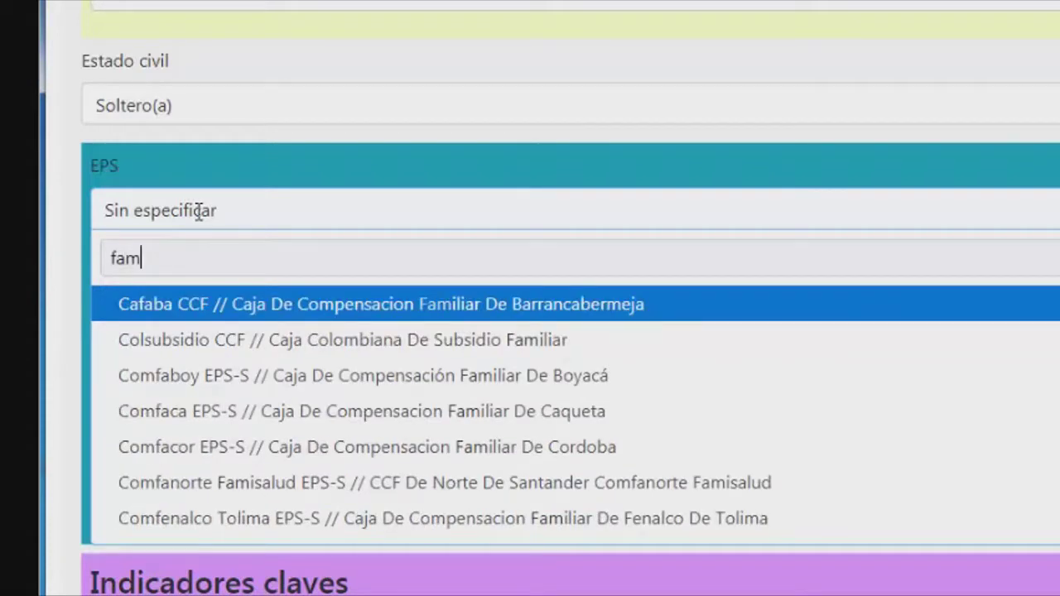
{"action": "type", "text": "is"}
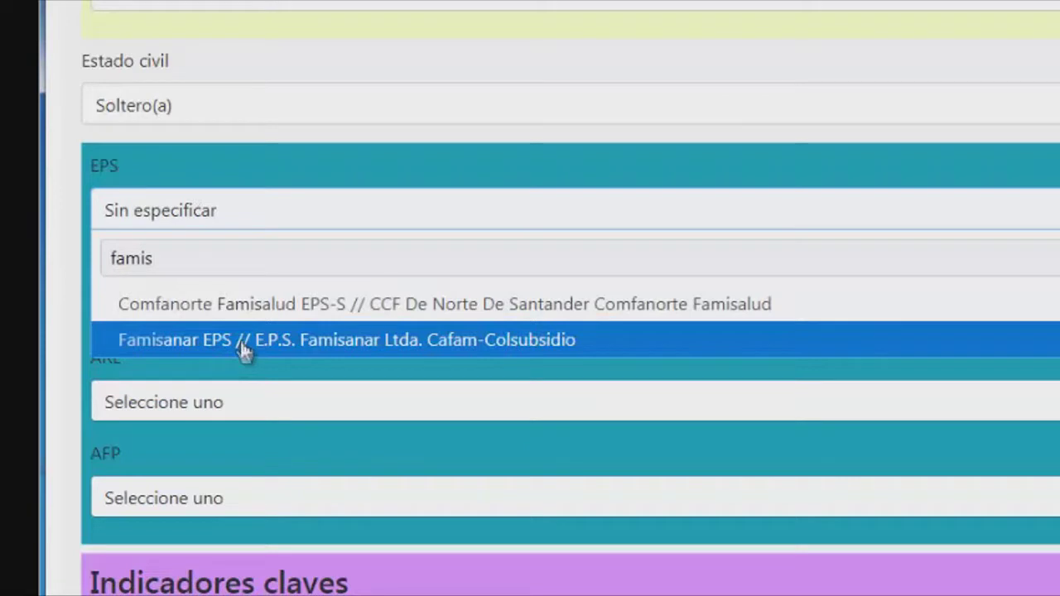
{"action": "left_click", "coordinate": [244, 348]}
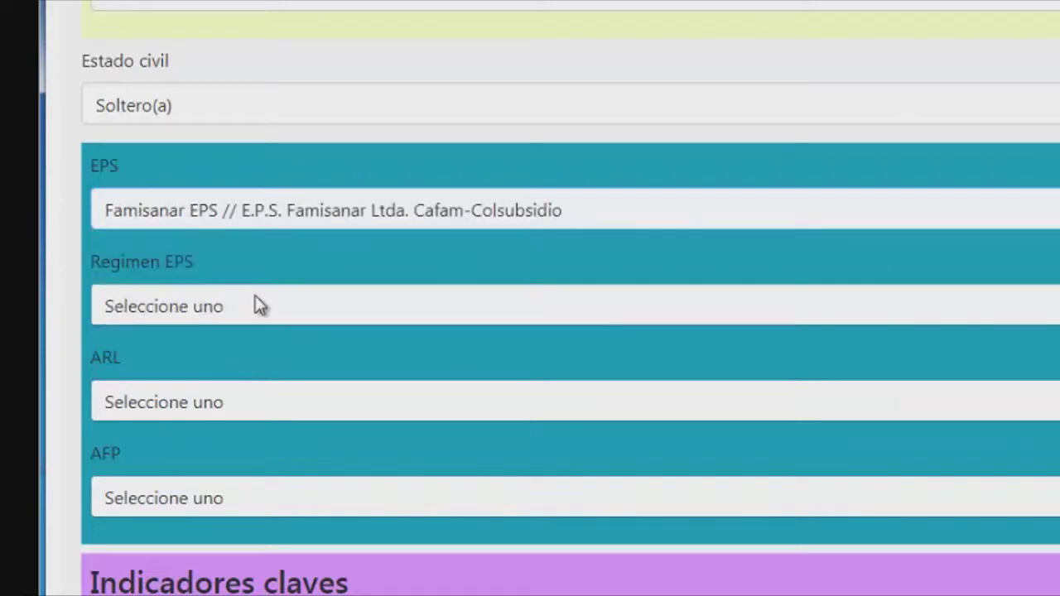
{"action": "left_click", "coordinate": [259, 306]}
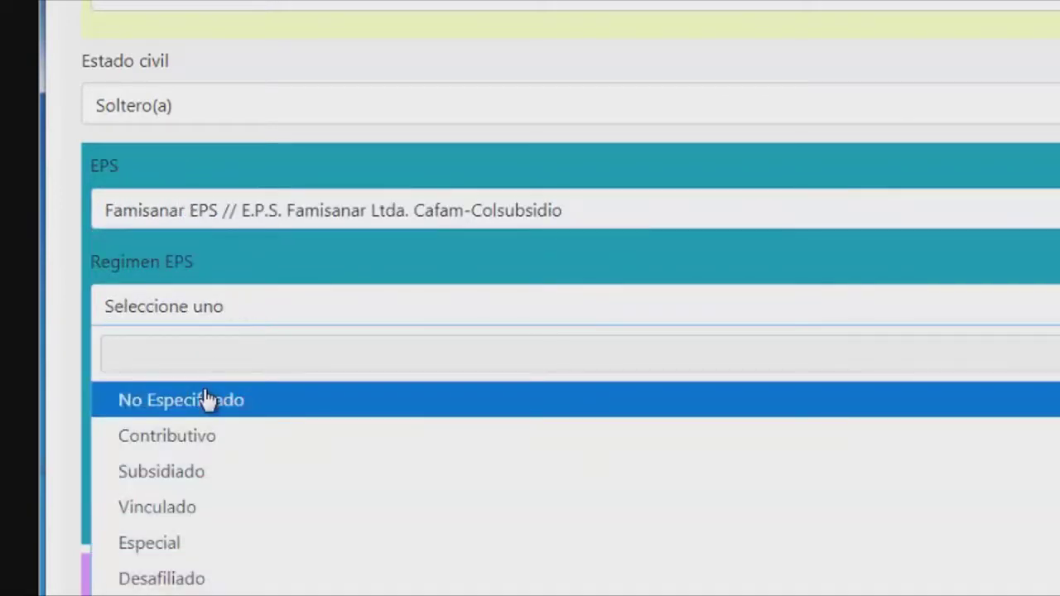
{"action": "left_click", "coordinate": [213, 443]}
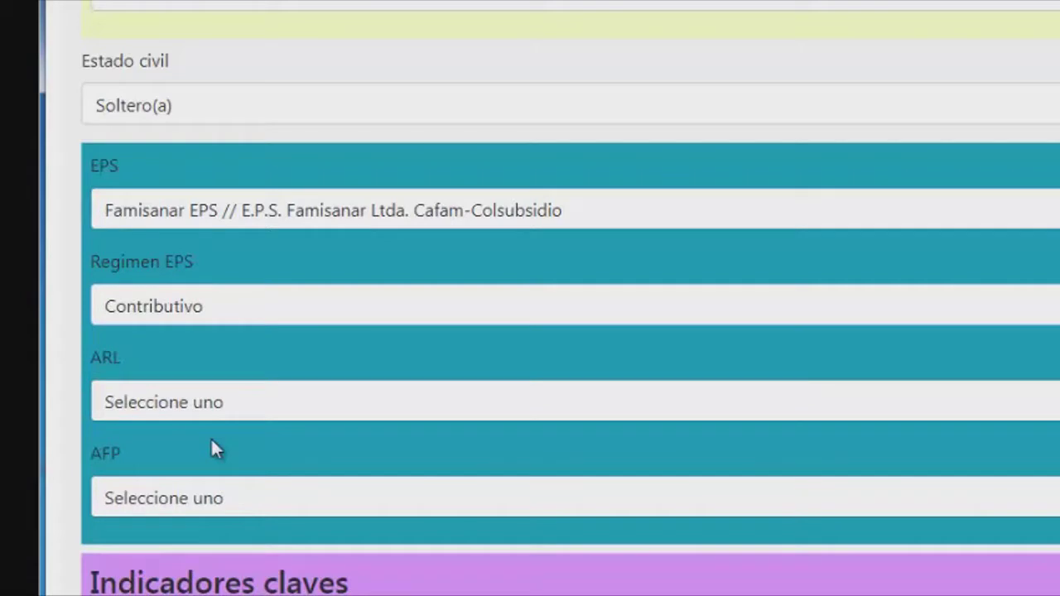
- Set the ARL to COMPAÑIA DE SEGUROS DE VIDA AURORA and the AFP to COLFONDOS
{"action": "left_click", "coordinate": [217, 403]}
{"action": "left_click", "coordinate": [217, 404]}
{"action": "left_click", "coordinate": [217, 403]}
{"action": "scroll", "coordinate": [218, 410], "scroll_direction": "down", "scroll_amount": 2}
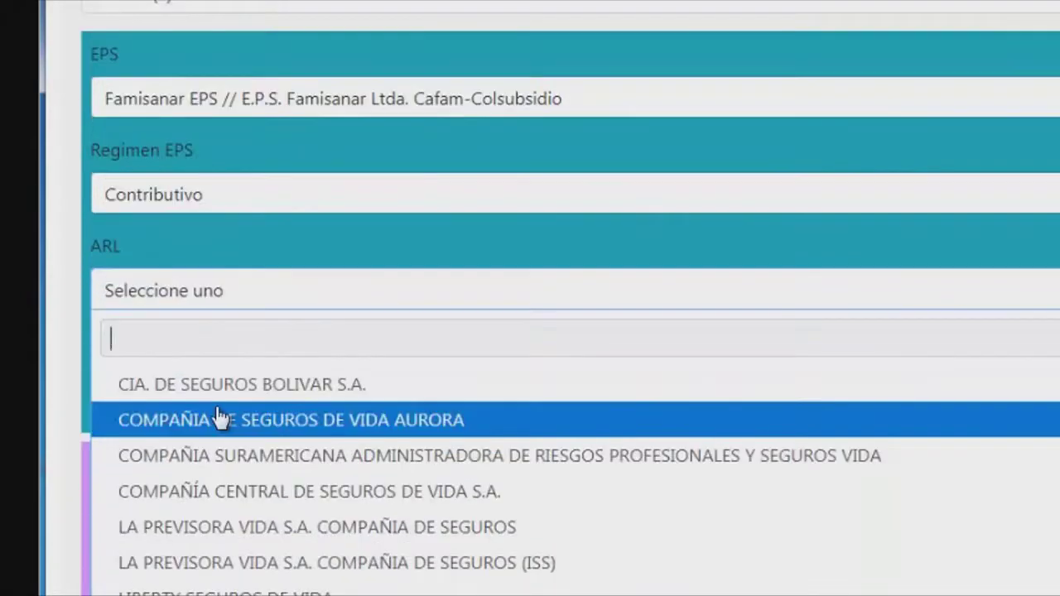
{"action": "left_click", "coordinate": [204, 275]}
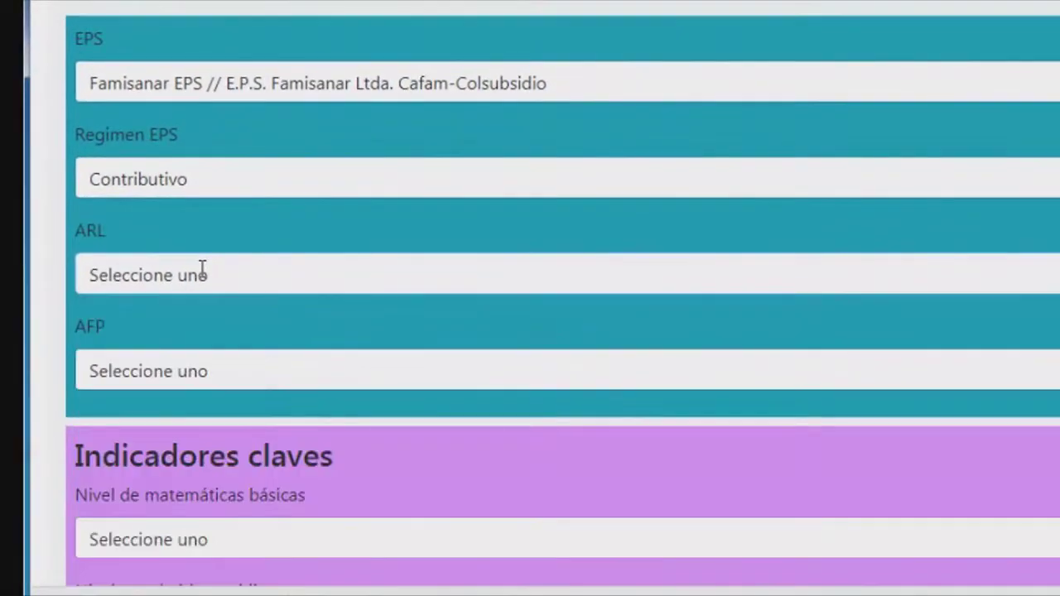
{"action": "scroll", "coordinate": [202, 270], "scroll_direction": "down", "scroll_amount": 1}
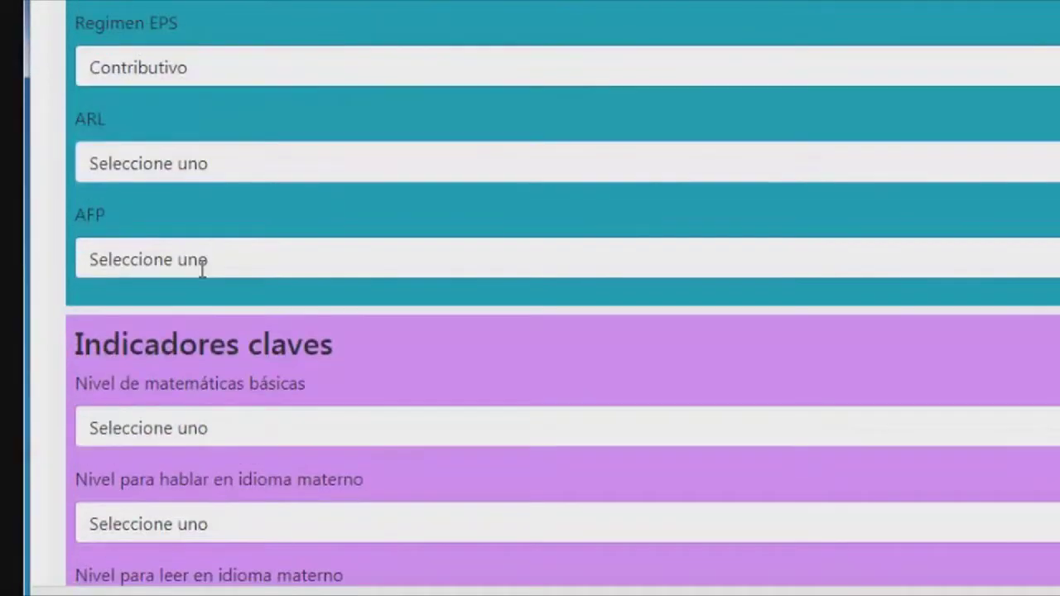
{"action": "left_click", "coordinate": [170, 159]}
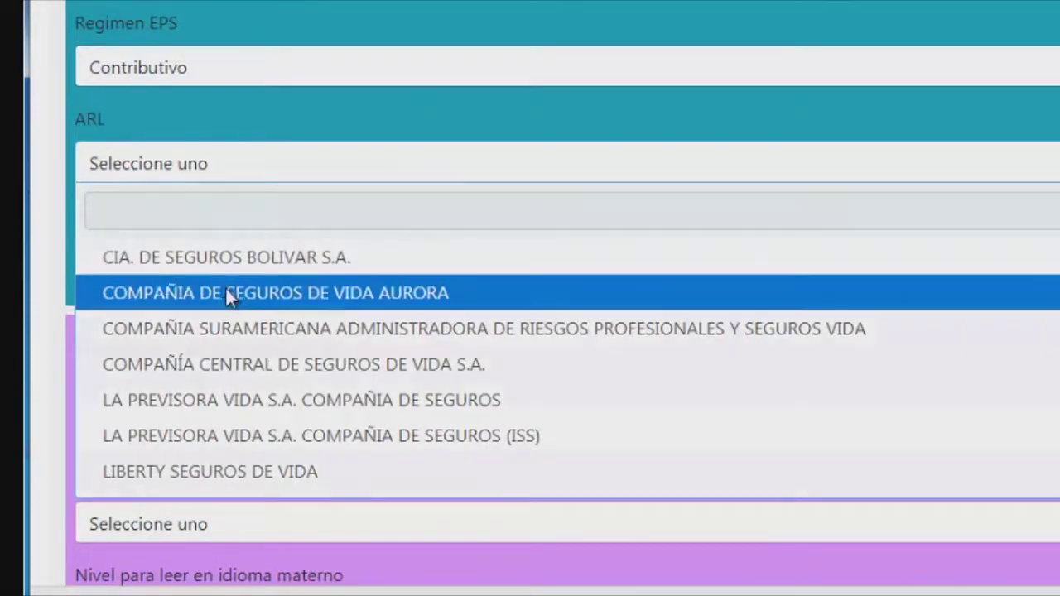
{"action": "left_click", "coordinate": [229, 296]}
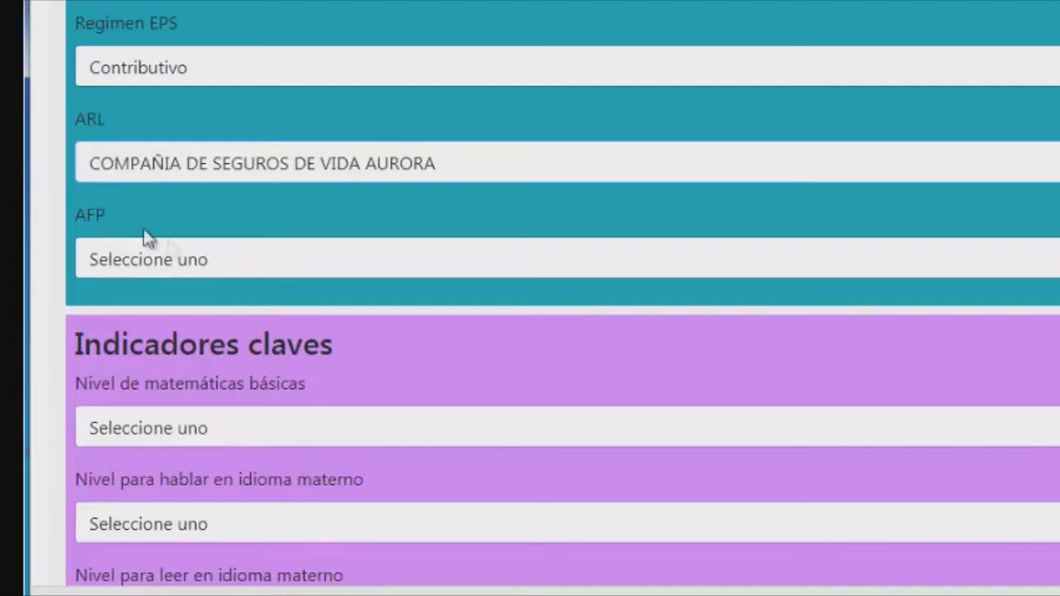
{"action": "left_click", "coordinate": [197, 259]}
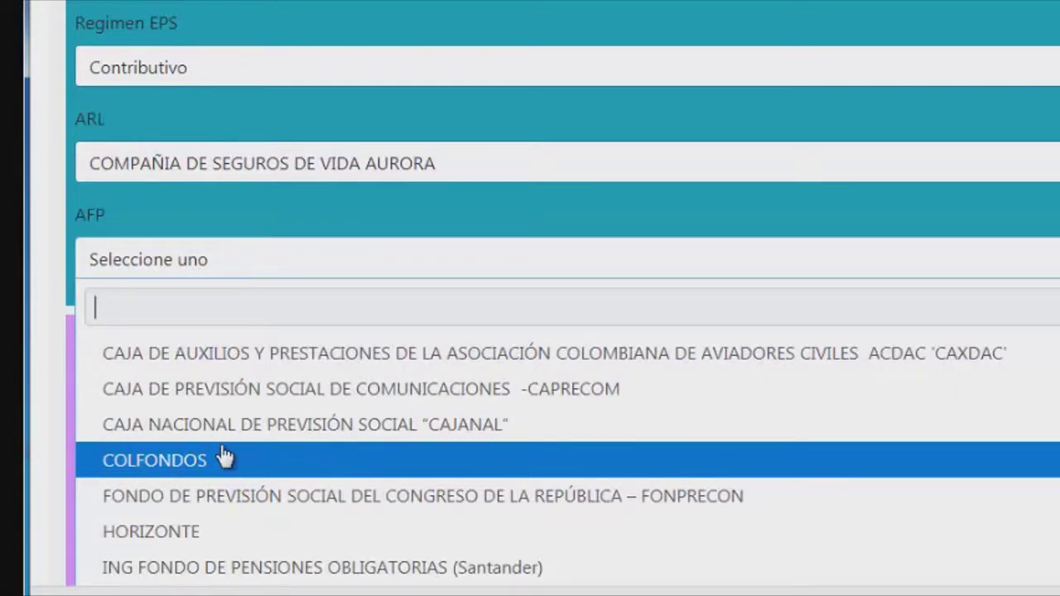
{"action": "left_click", "coordinate": [224, 459]}
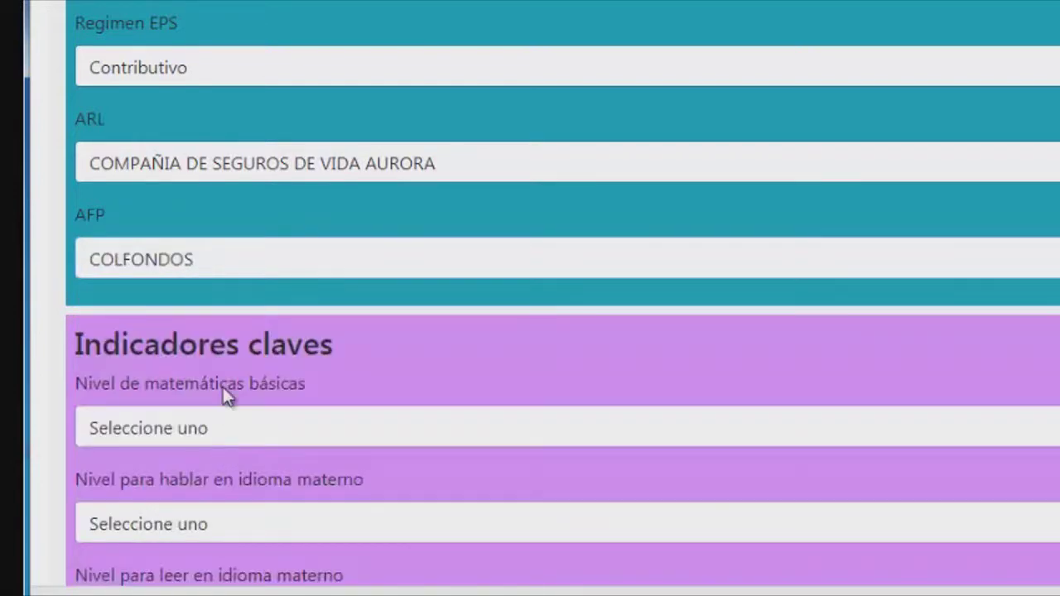
- Under Indicadores claves, set the basic mathematics level to 5 and the mother-tongue speaking level to 3
{"action": "scroll", "coordinate": [223, 387], "scroll_direction": "up", "scroll_amount": 1}
{"action": "scroll", "coordinate": [224, 387], "scroll_direction": "down", "scroll_amount": 4}
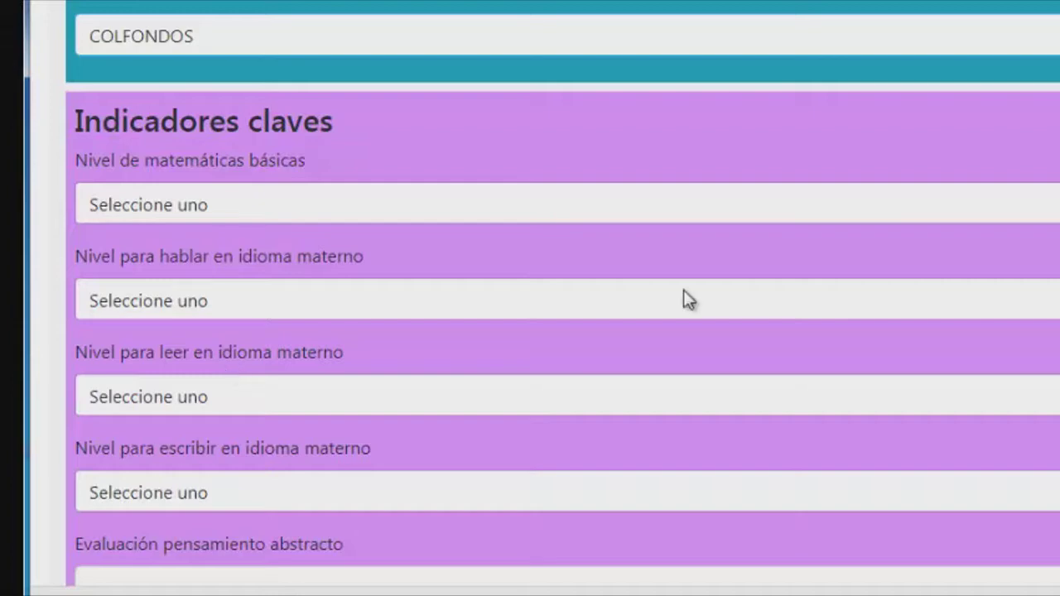
{"action": "scroll", "coordinate": [683, 289], "scroll_direction": "down", "scroll_amount": 2}
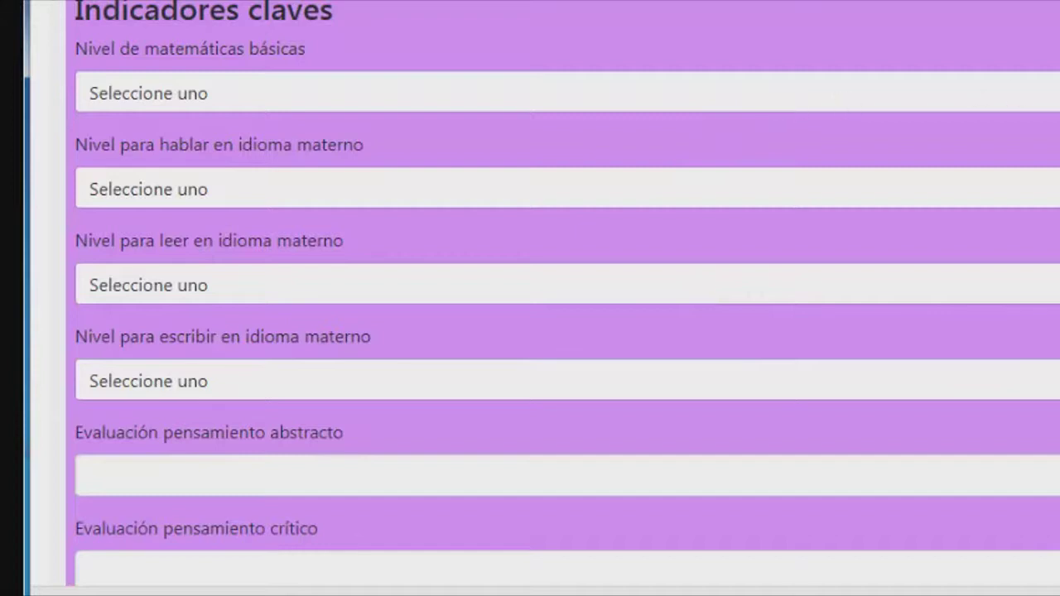
{"action": "left_click", "coordinate": [1047, 93]}
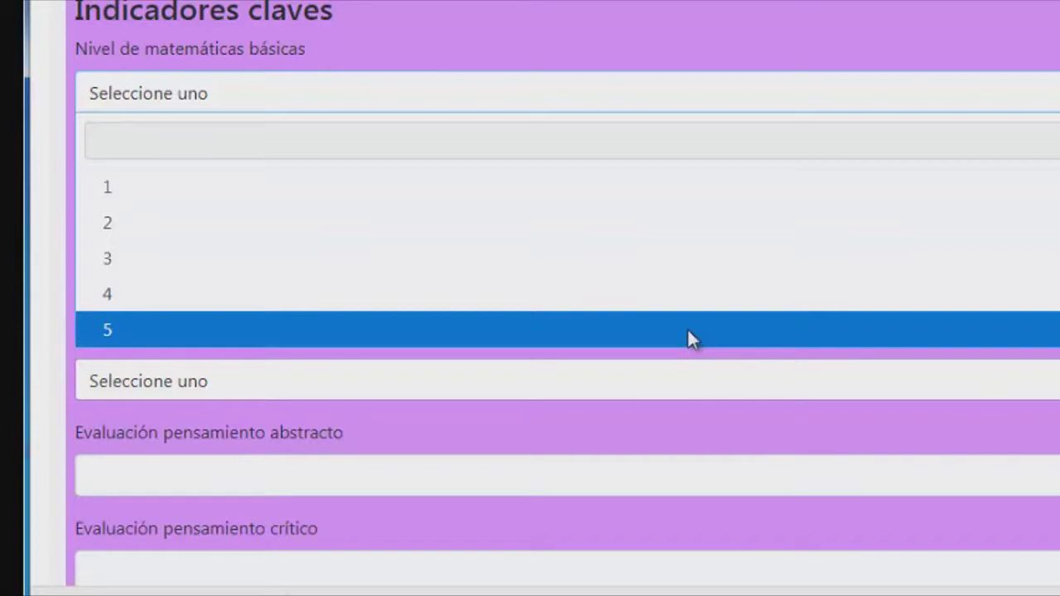
{"action": "left_click", "coordinate": [691, 340]}
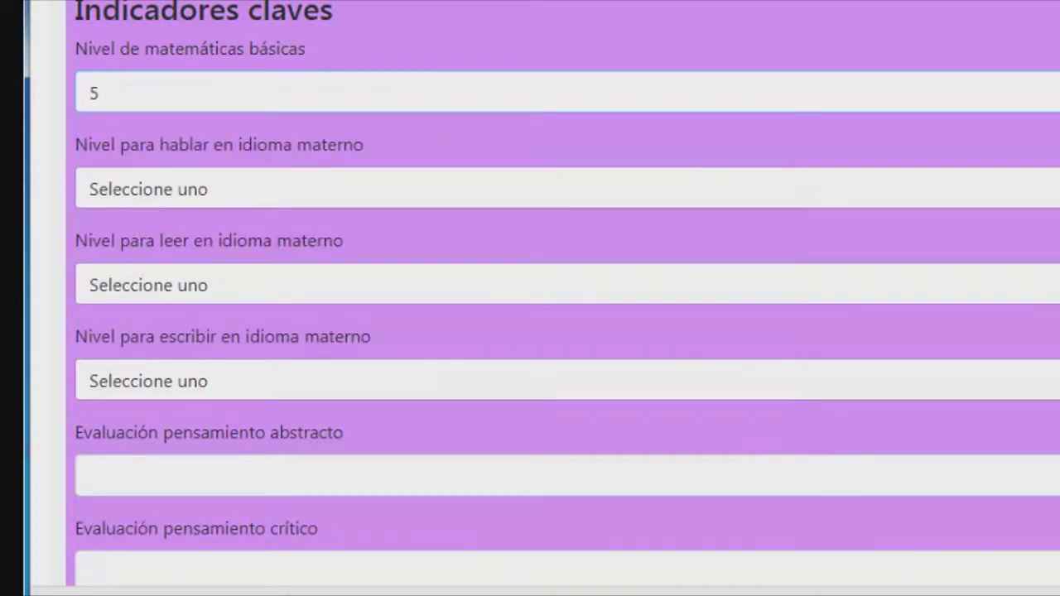
{"action": "left_click", "coordinate": [695, 189]}
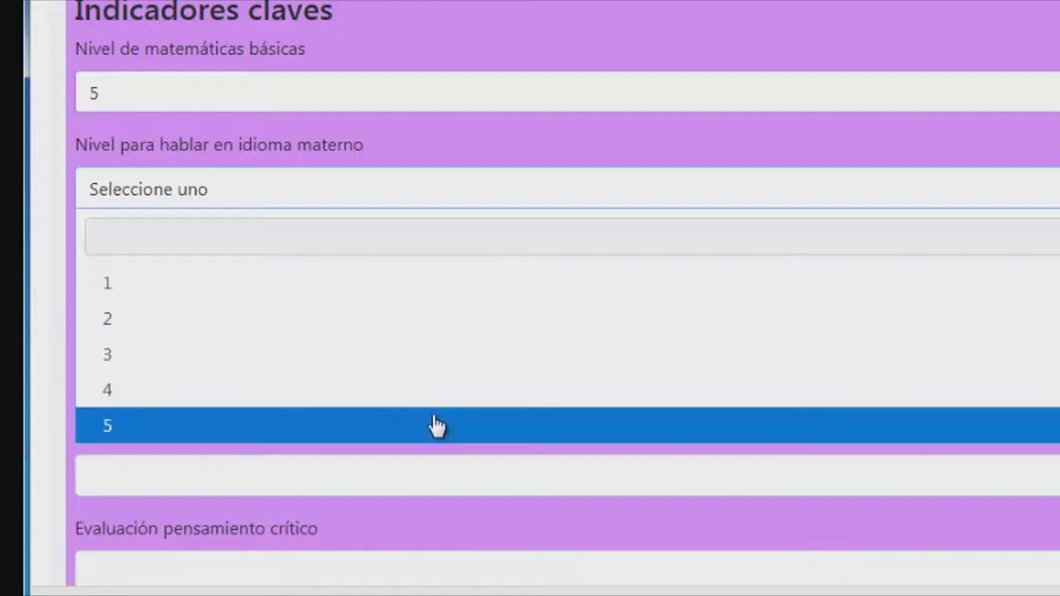
{"action": "left_click", "coordinate": [440, 365]}
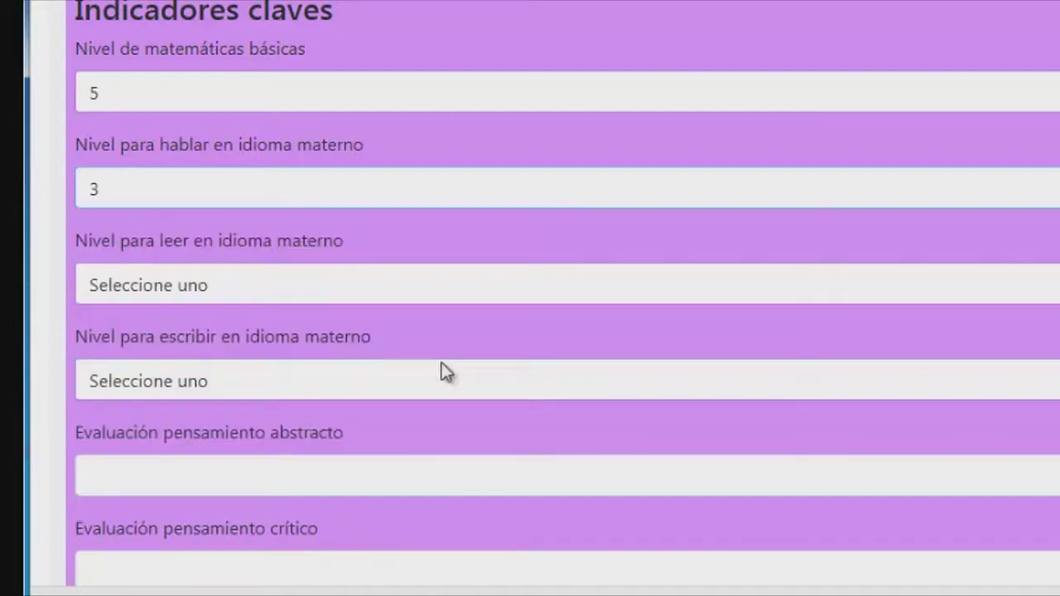
- Set the mother-tongue reading level to 1 and the mother-tongue writing level to 3
{"action": "left_click", "coordinate": [454, 285]}
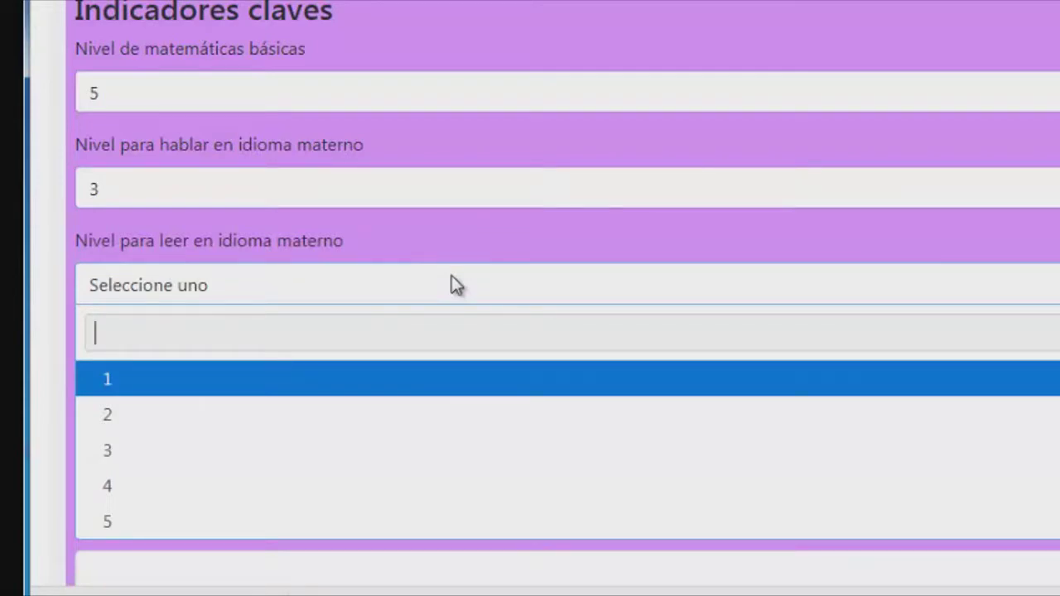
{"action": "left_click", "coordinate": [134, 377]}
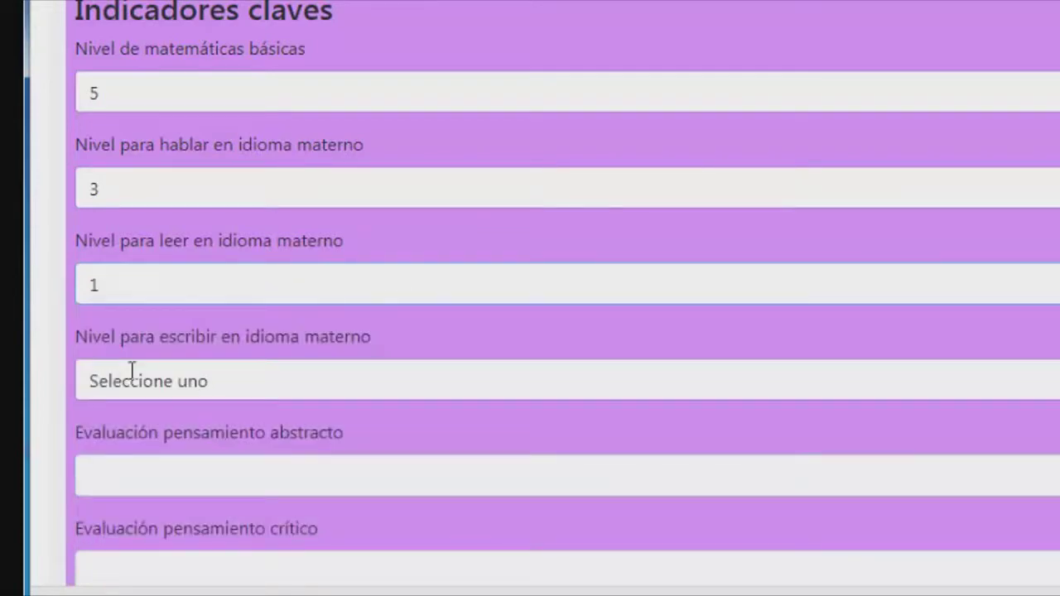
{"action": "left_click", "coordinate": [199, 288]}
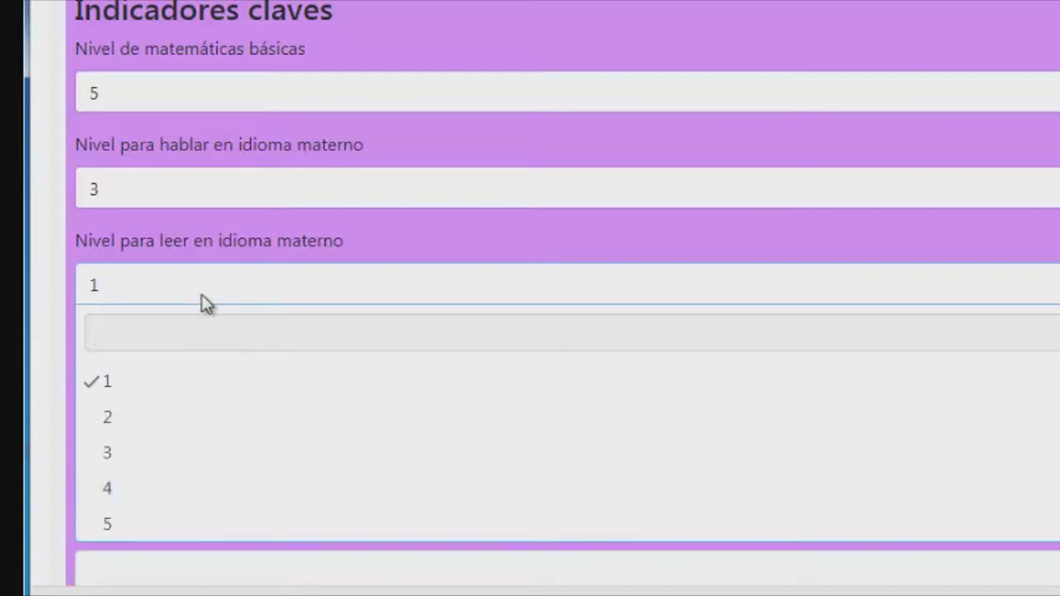
{"action": "left_click", "coordinate": [204, 302]}
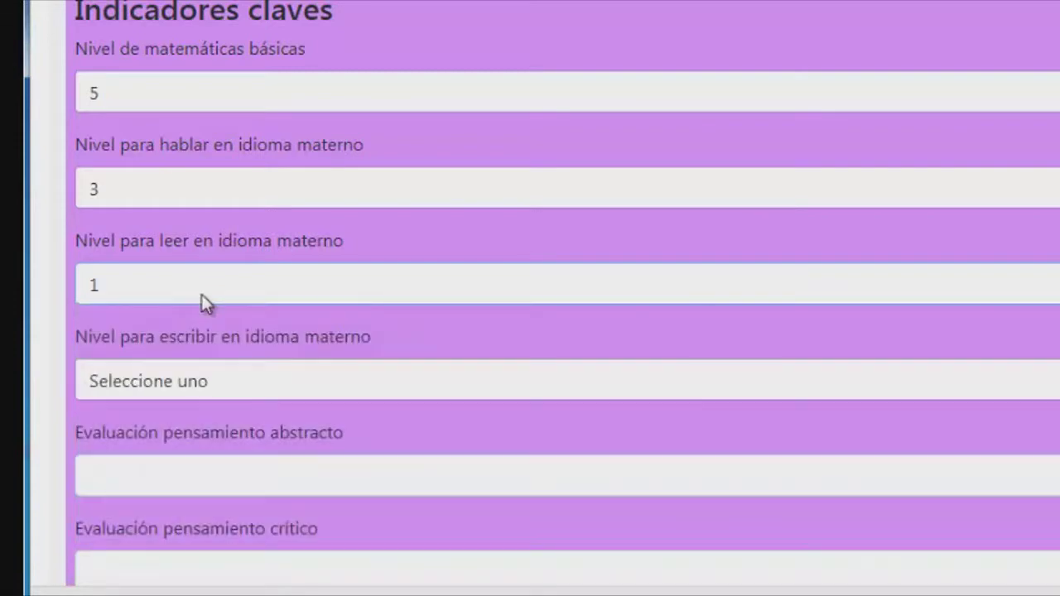
{"action": "left_click", "coordinate": [197, 378]}
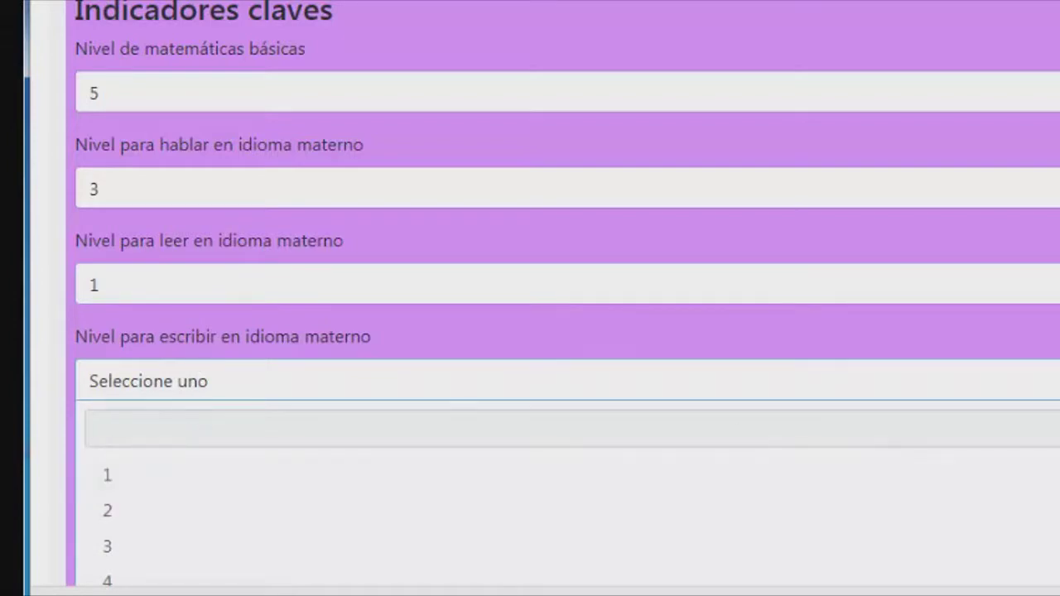
{"action": "scroll", "coordinate": [529, 298], "scroll_direction": "down", "scroll_amount": 2}
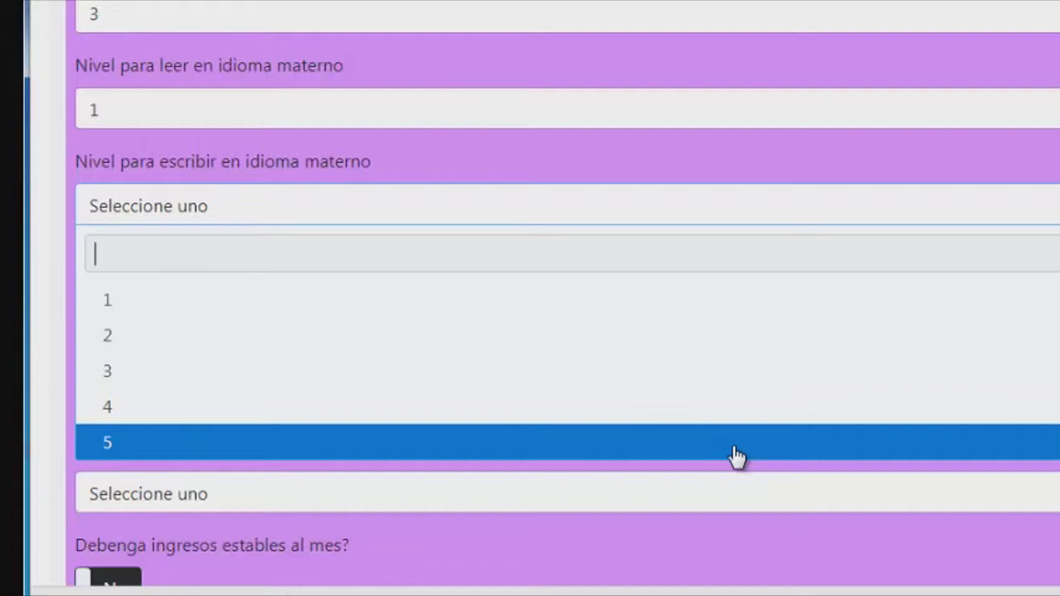
{"action": "left_click", "coordinate": [733, 377]}
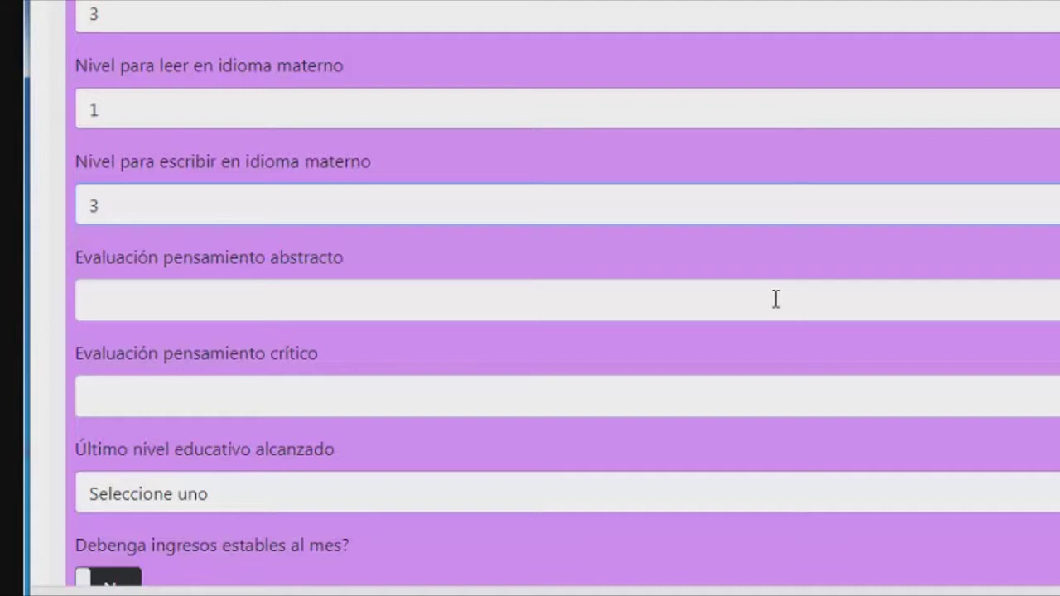
- Enter "La ciudadana solamente hizo segundo de primaria y su pensamiento es muy básico." as the Evaluación pensamiento abstracto
{"action": "left_click", "coordinate": [776, 299]}
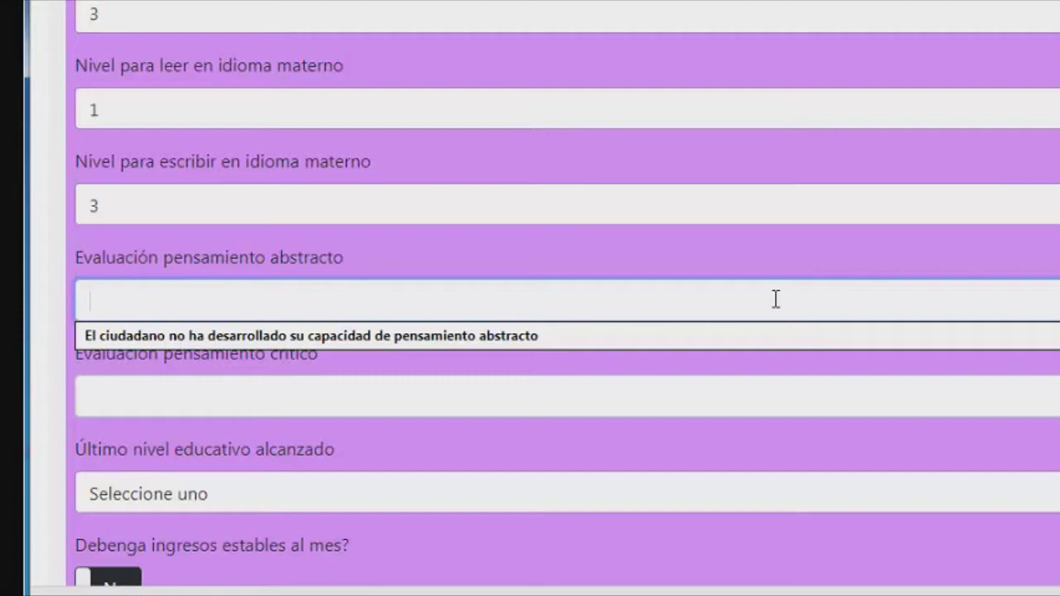
{"action": "type", "text": "La persona"}
{"action": "key", "text": "ctrl+BackSpace"}
{"action": "key", "text": "ctrl+BackSpace"}
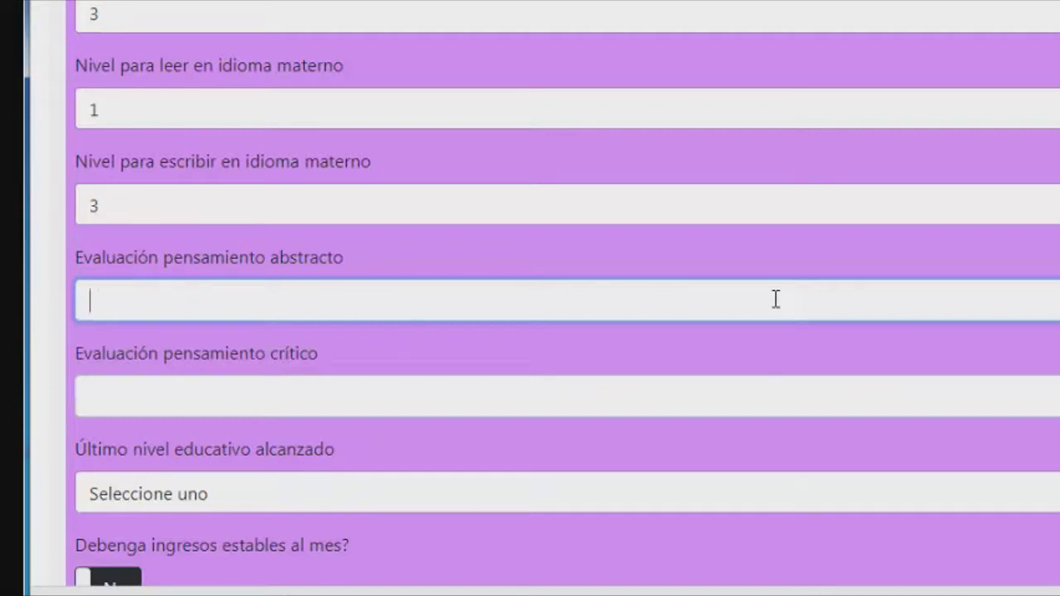
{"action": "type", "text": "L"}
{"action": "type", "text": "iudad"}
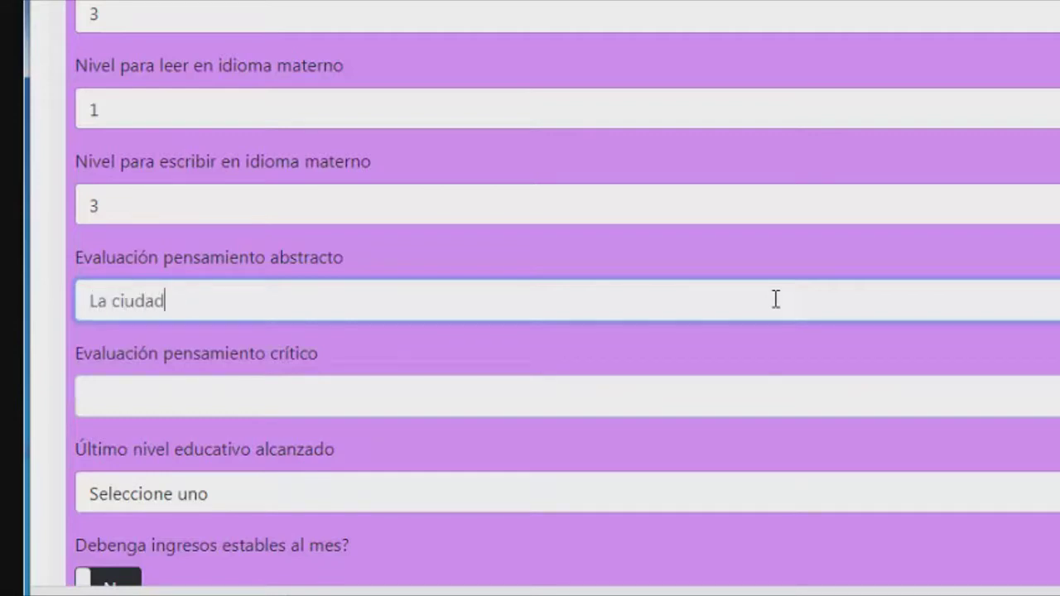
{"action": "type", "text": "ana solamente hixzo"}
{"action": "key", "text": "BackSpace"}
{"action": "type", "text": "zo"}
{"action": "key", "text": "BackSpace"}
{"action": "key", "text": "BackSpace"}
{"action": "key", "text": "BackSpace"}
{"action": "type", "text": "zo segu"}
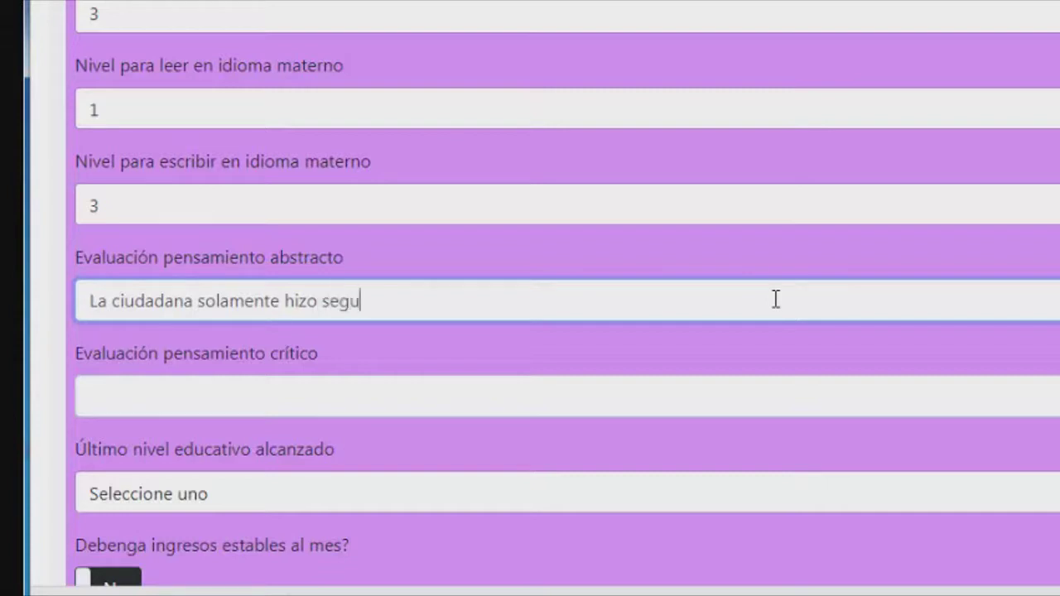
{"action": "type", "text": "ndo de primaria"}
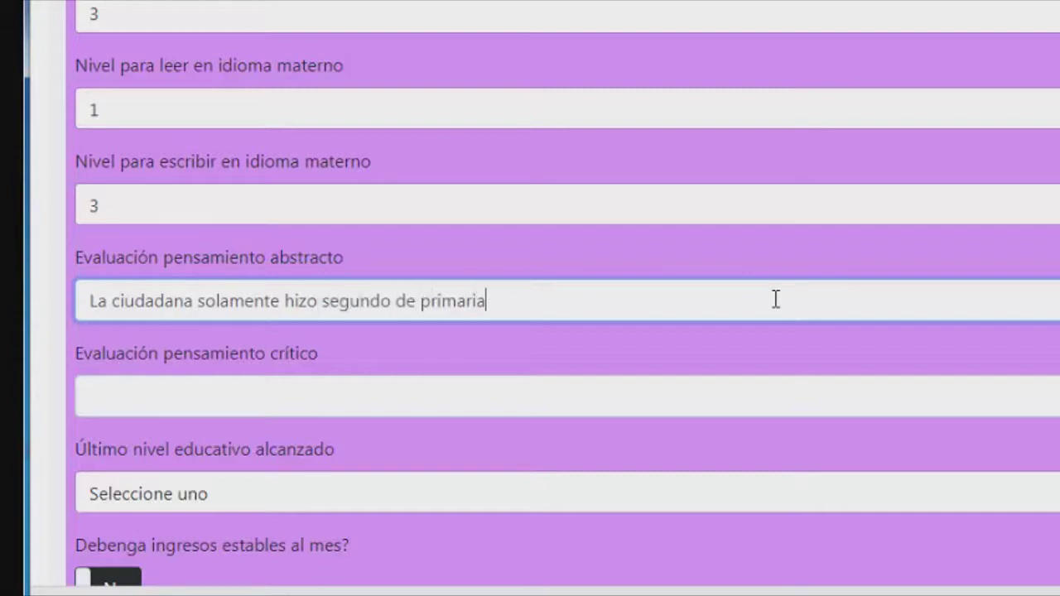
{"action": "type", "text": " y su pensamient"}
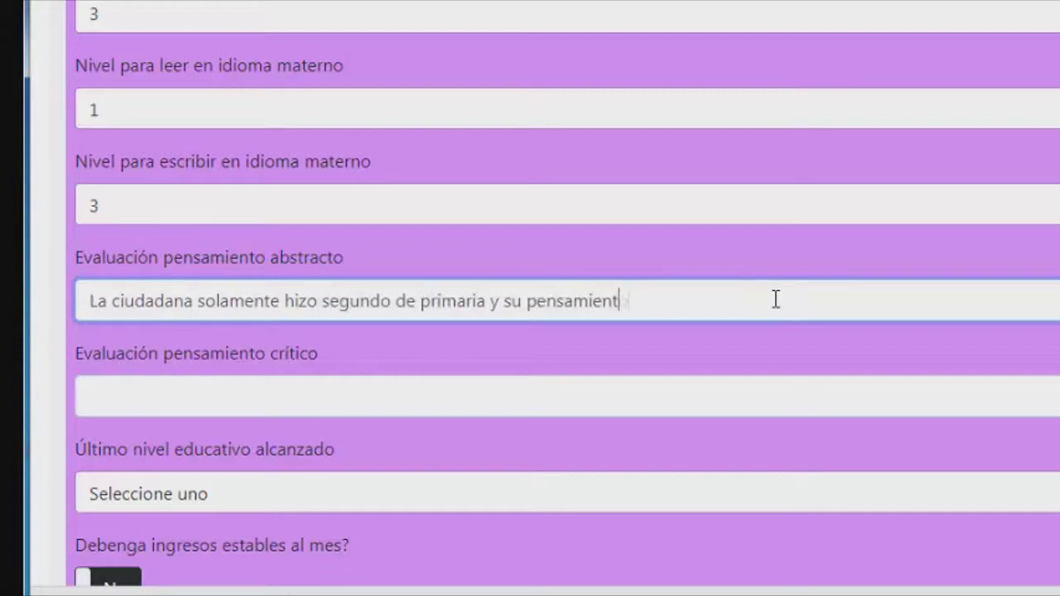
{"action": "type", "text": "o es muy básicos"}
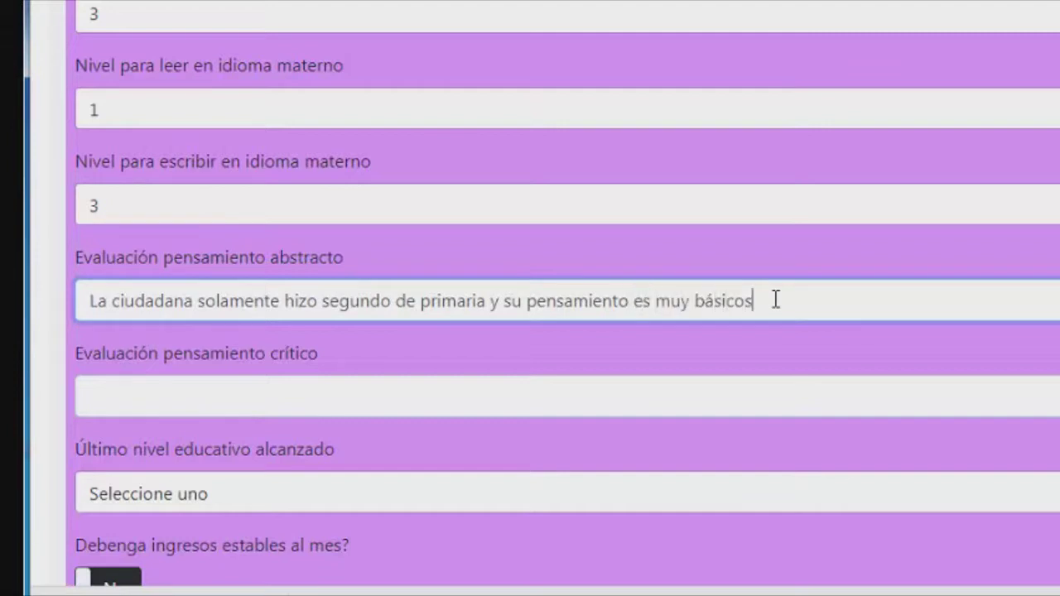
{"action": "key", "text": "BackSpace"}
{"action": "type", "text": "."}
- Set the Último nivel educativo alcanzado to Universitario
{"action": "left_click", "coordinate": [593, 395]}
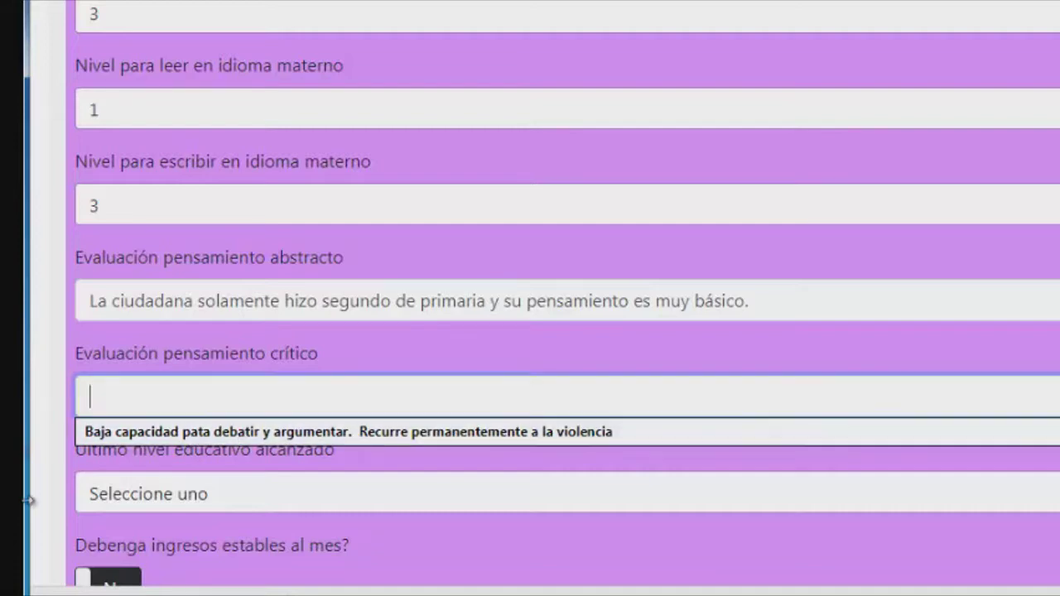
{"action": "left_click", "coordinate": [297, 495]}
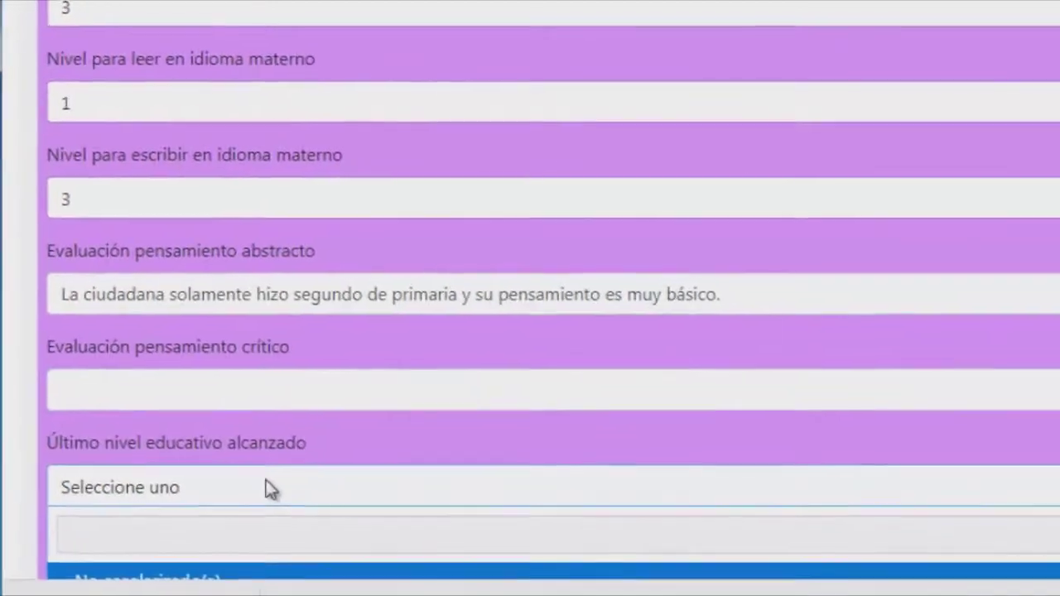
{"action": "scroll", "coordinate": [290, 493], "scroll_direction": "down", "scroll_amount": 3}
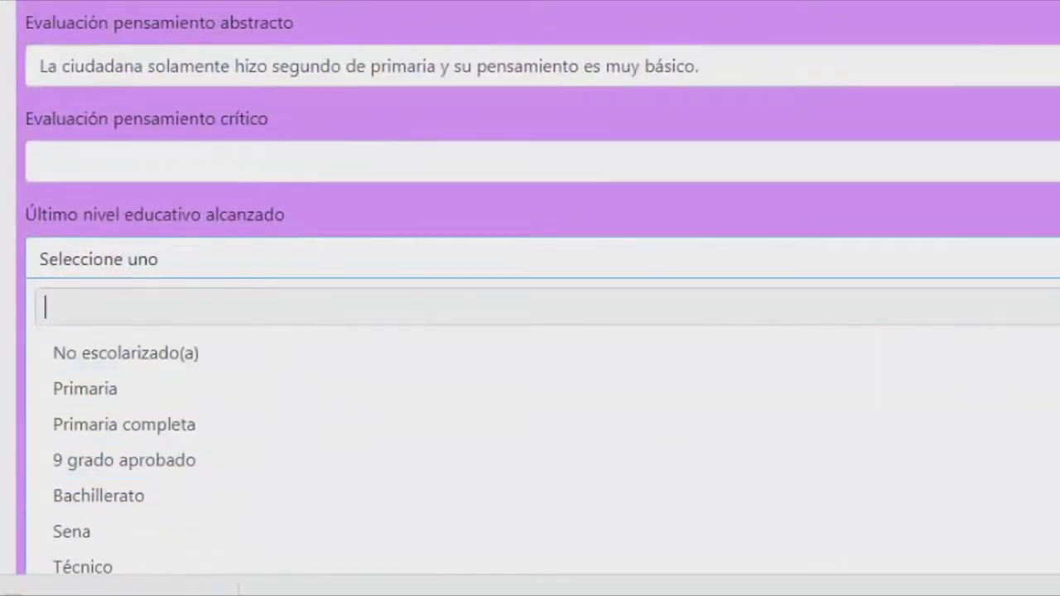
{"action": "scroll", "coordinate": [1008, 431], "scroll_direction": "down", "scroll_amount": 3}
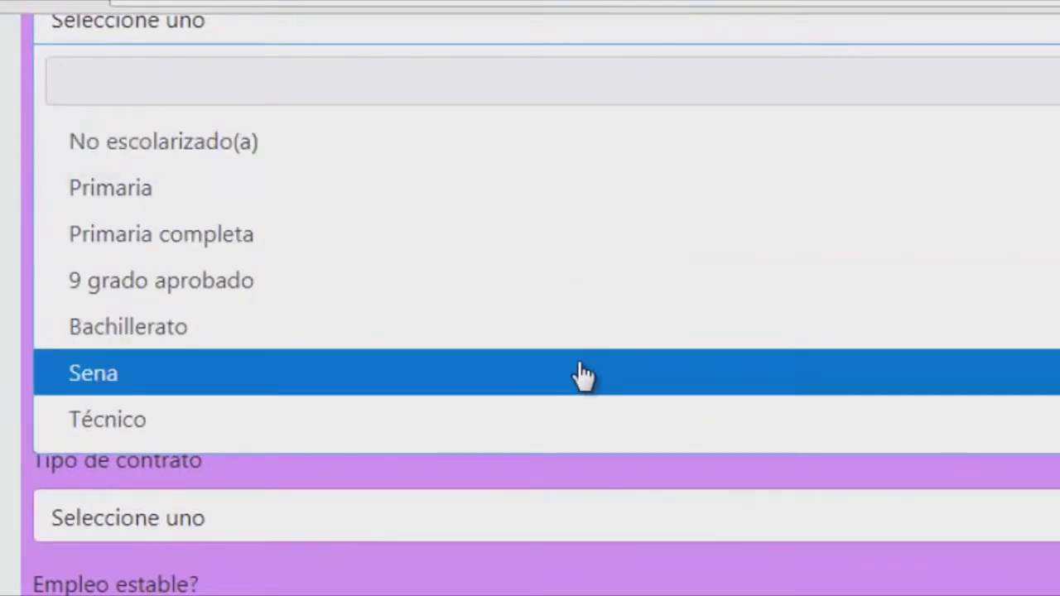
{"action": "scroll", "coordinate": [577, 419], "scroll_direction": "down", "scroll_amount": 1}
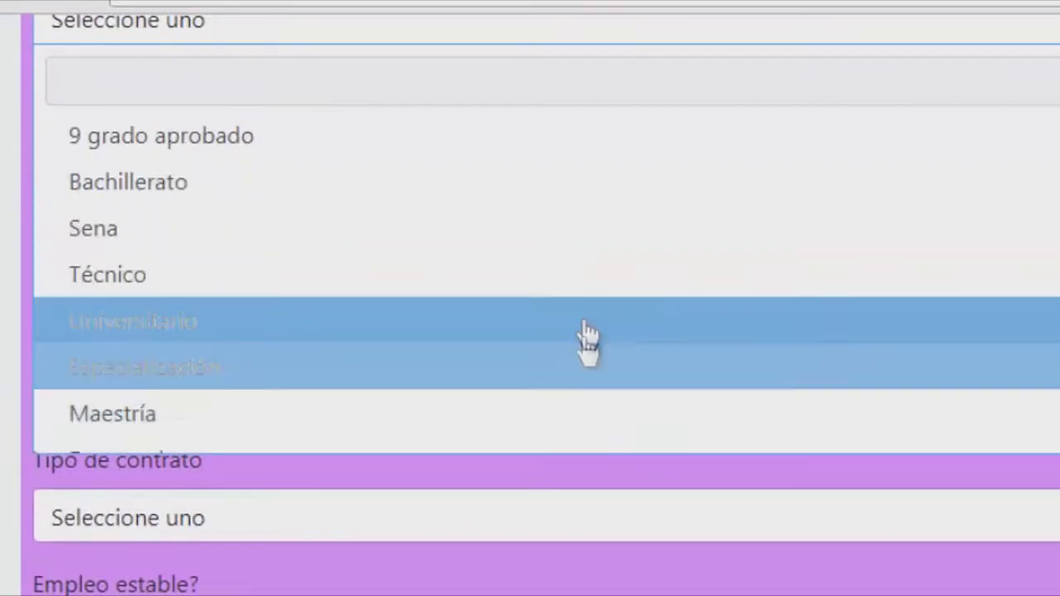
{"action": "scroll", "coordinate": [585, 371], "scroll_direction": "down", "scroll_amount": 1}
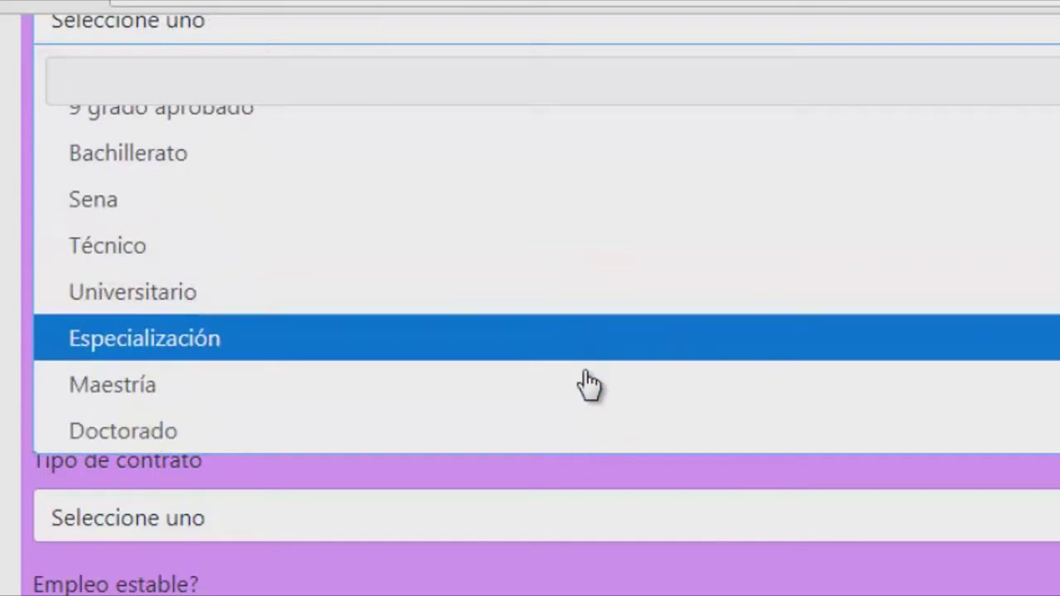
{"action": "left_click", "coordinate": [587, 300]}
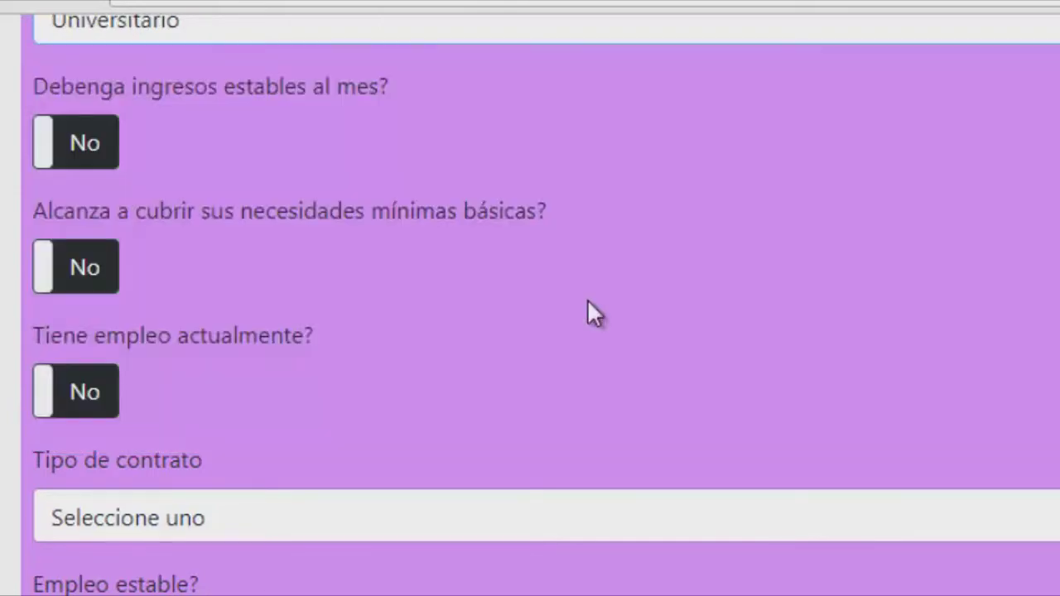
{"action": "scroll", "coordinate": [538, 341], "scroll_direction": "up", "scroll_amount": 3}
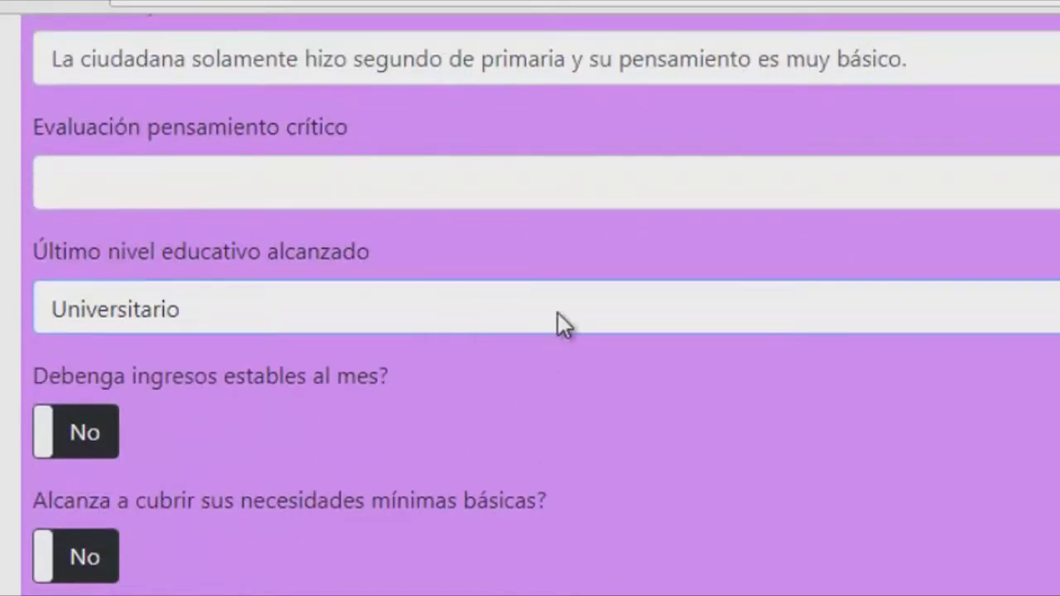
{"action": "left_click", "coordinate": [556, 311]}
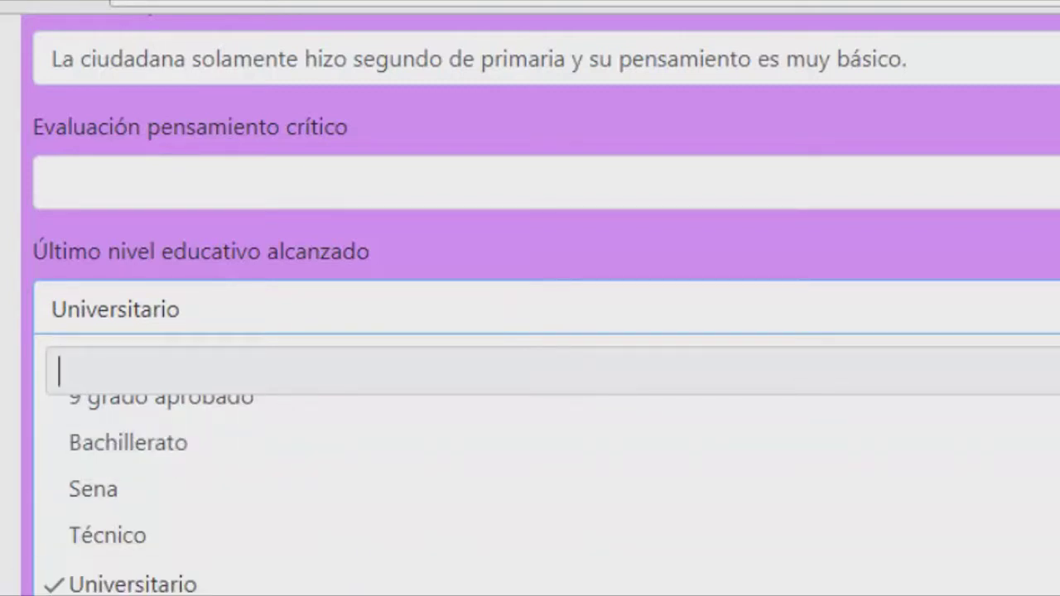
{"action": "left_click", "coordinate": [120, 586]}
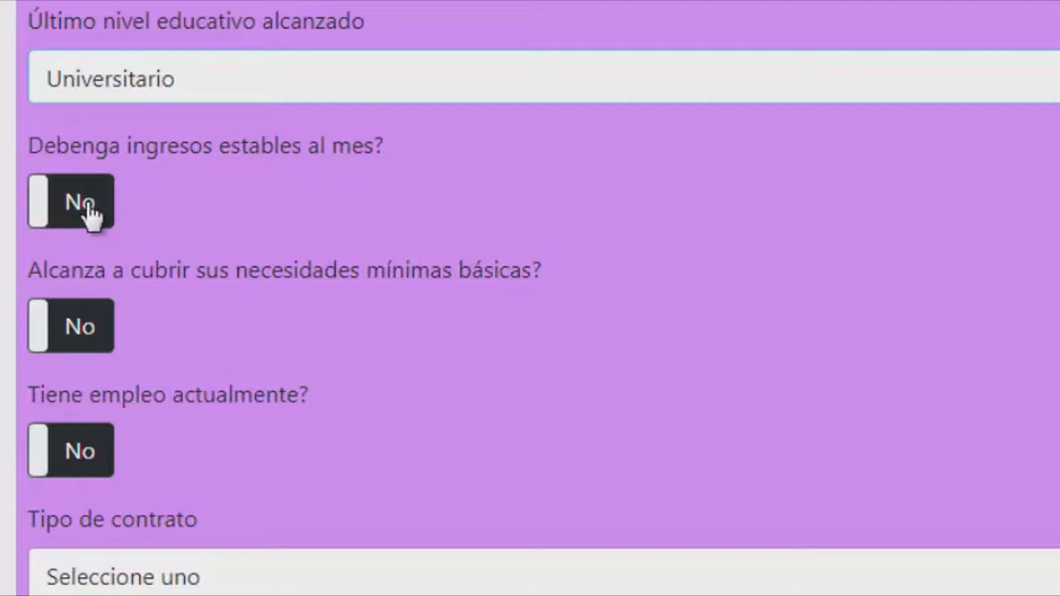
- Answer Si to earning a stable monthly income and Si to currently having employment
{"action": "left_click", "coordinate": [90, 205]}
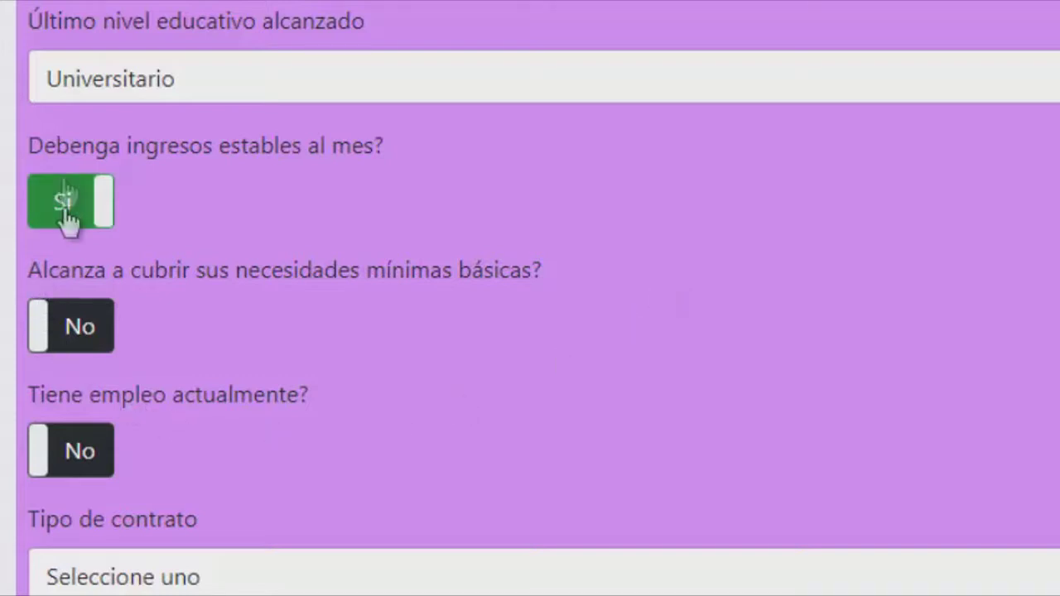
{"action": "left_click", "coordinate": [45, 469]}
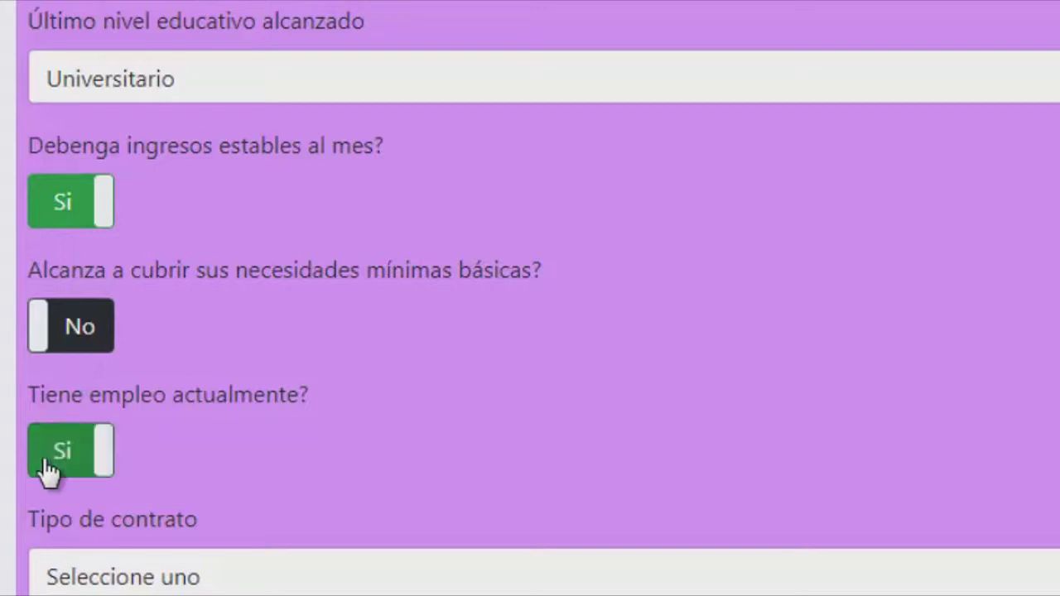
{"action": "left_click", "coordinate": [45, 470]}
{"action": "left_click", "coordinate": [46, 469]}
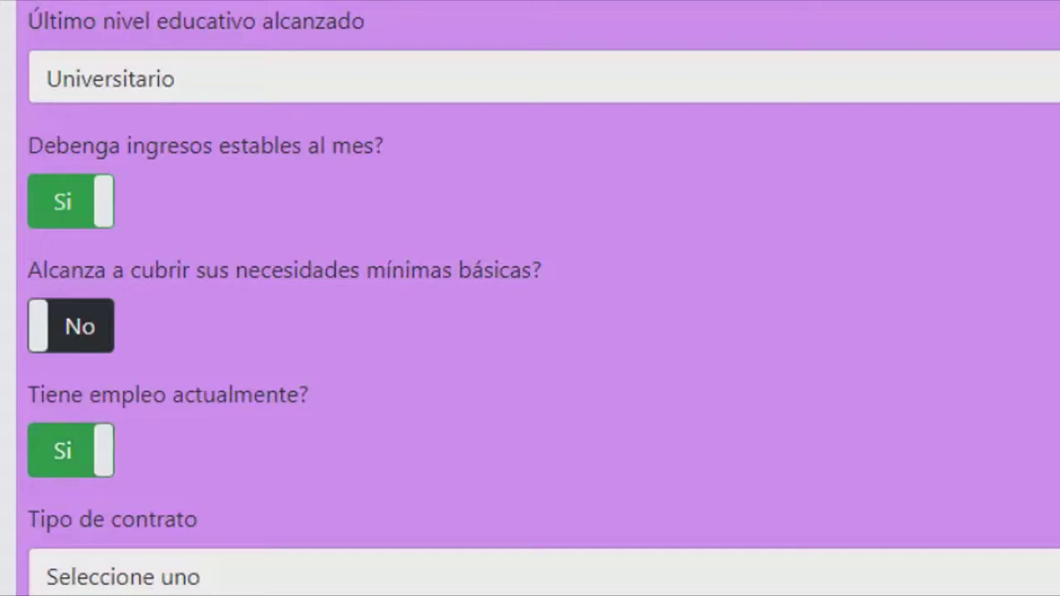
- Set the Tipo de contrato to Prestación de servicios
{"action": "left_click", "coordinate": [633, 584]}
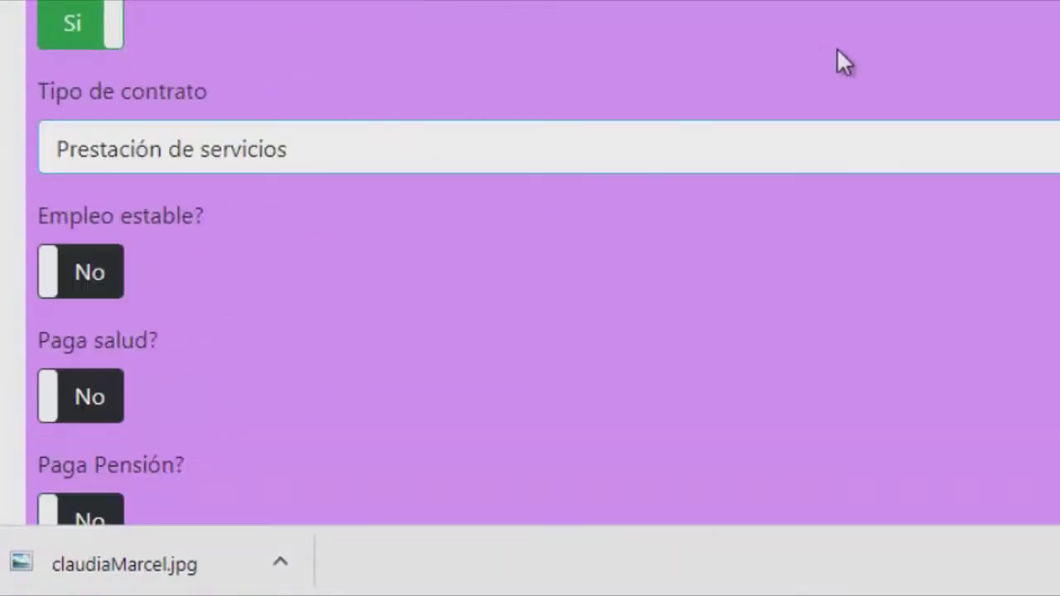
{"action": "left_click", "coordinate": [883, 148]}
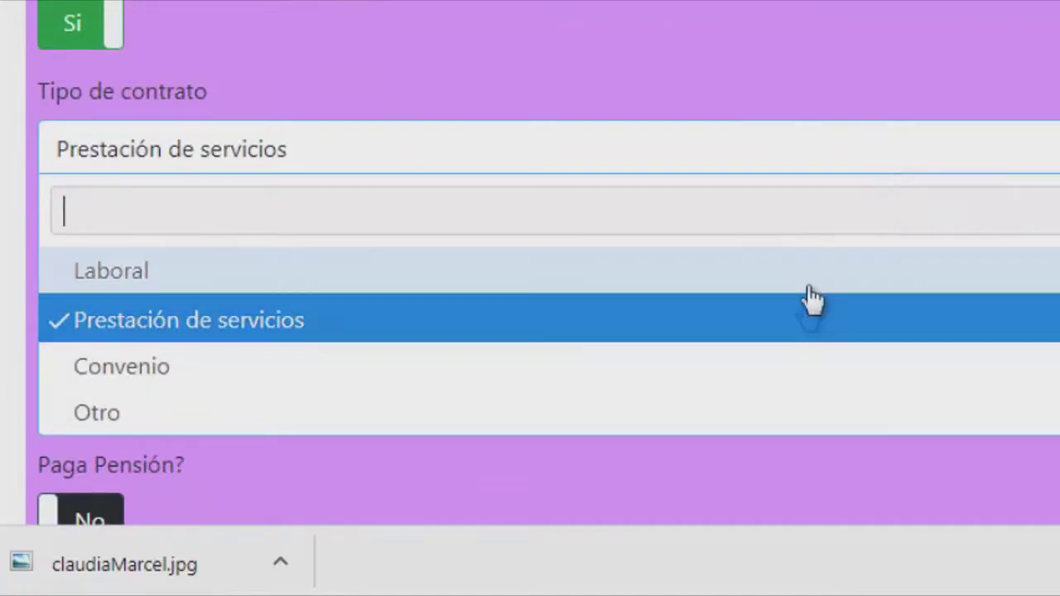
{"action": "left_click", "coordinate": [805, 321]}
- Answer Si to both Paga salud and Paga Pensión
{"action": "scroll", "coordinate": [547, 346], "scroll_direction": "down", "scroll_amount": 3}
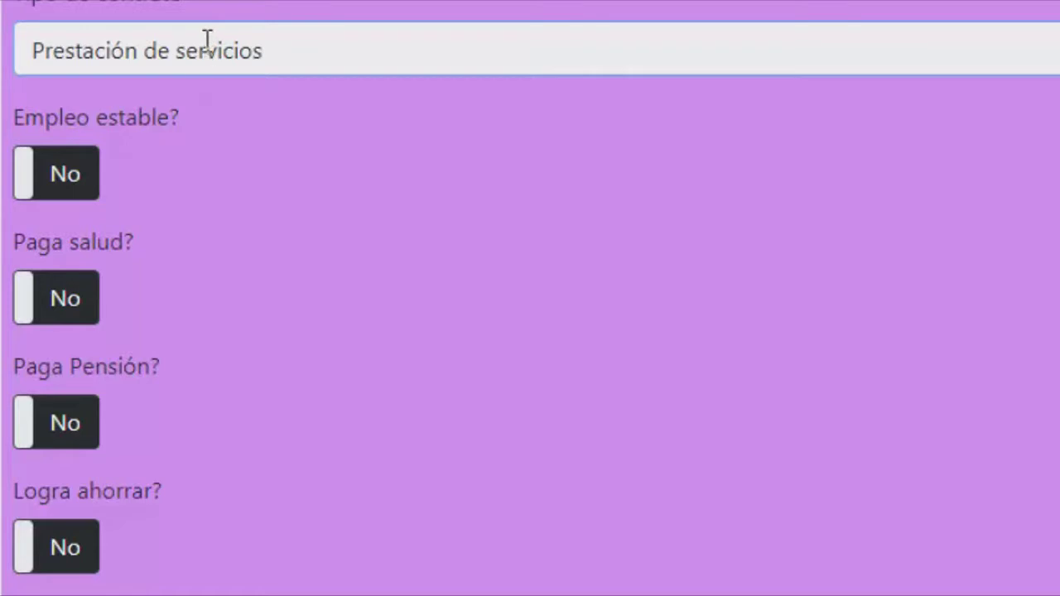
{"action": "left_click", "coordinate": [36, 308]}
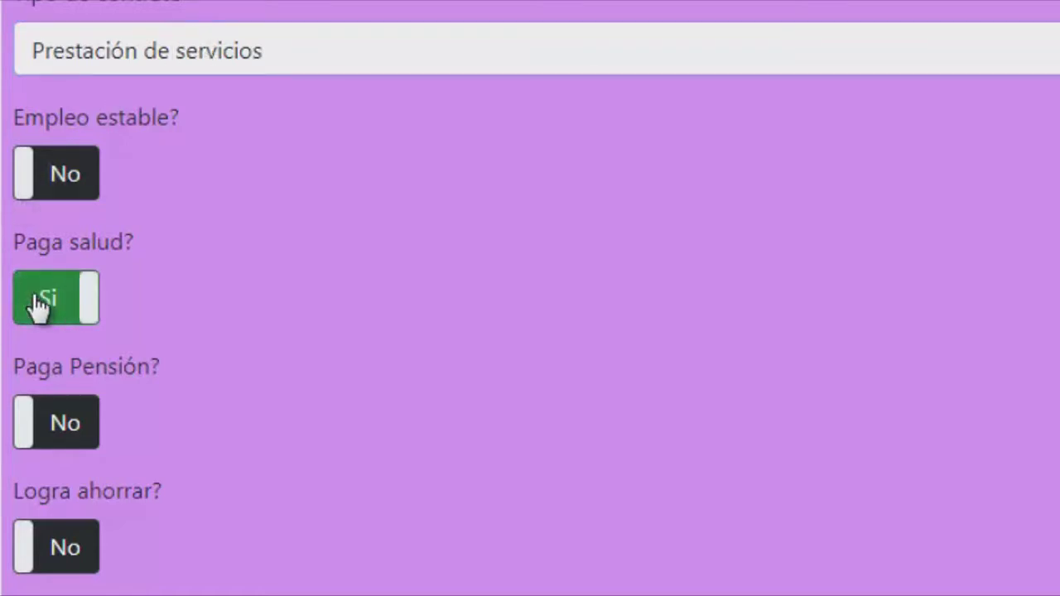
{"action": "left_click", "coordinate": [56, 424]}
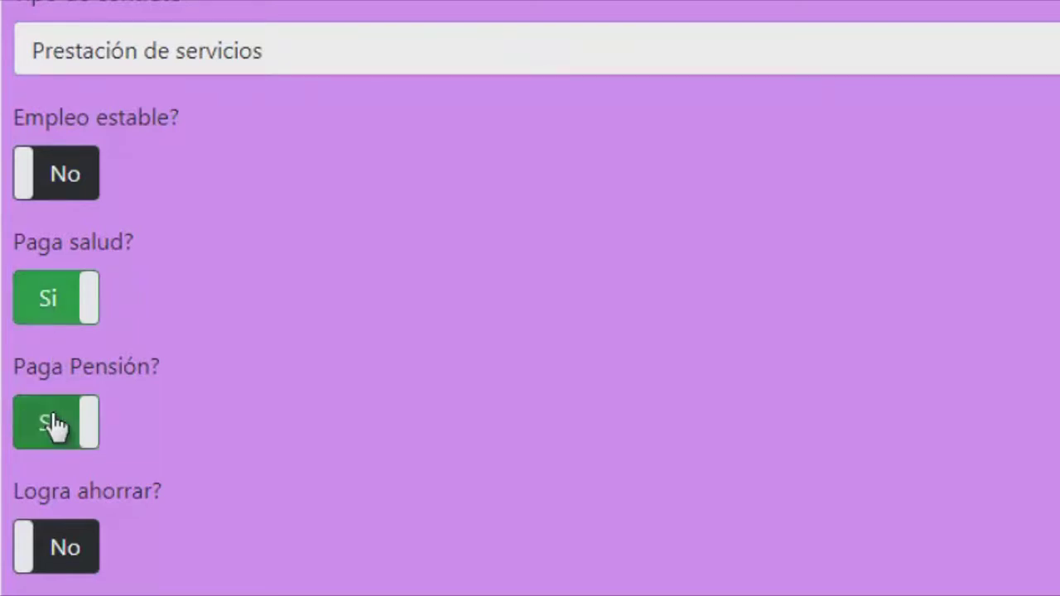
- Review the answers on income, basic needs, employment, contract type, health, pension and savings in the key indicators
{"action": "scroll", "coordinate": [51, 424], "scroll_direction": "down", "scroll_amount": 2}
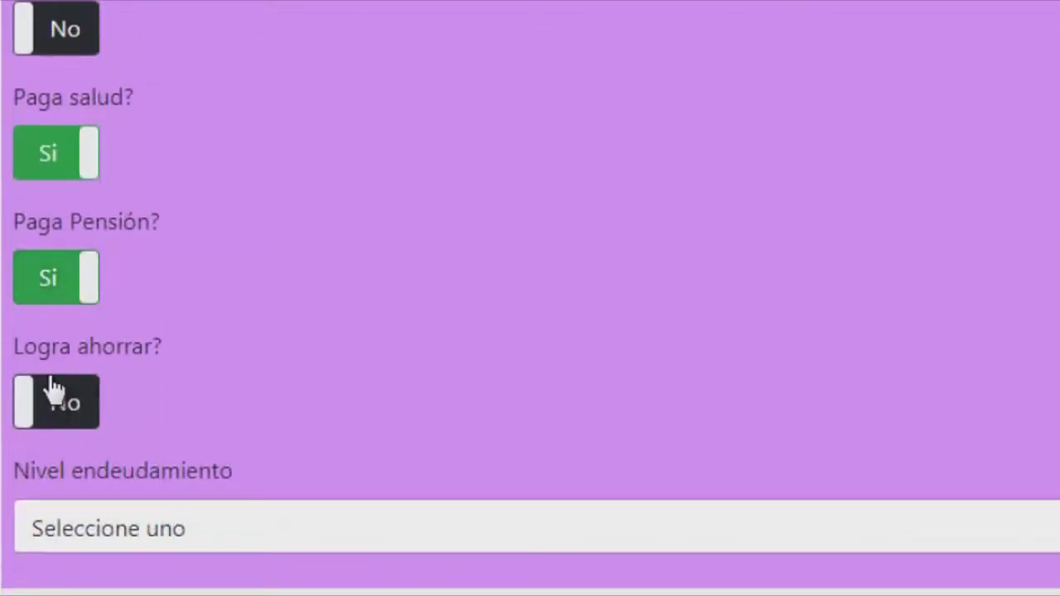
{"action": "scroll", "coordinate": [48, 351], "scroll_direction": "up", "scroll_amount": 7}
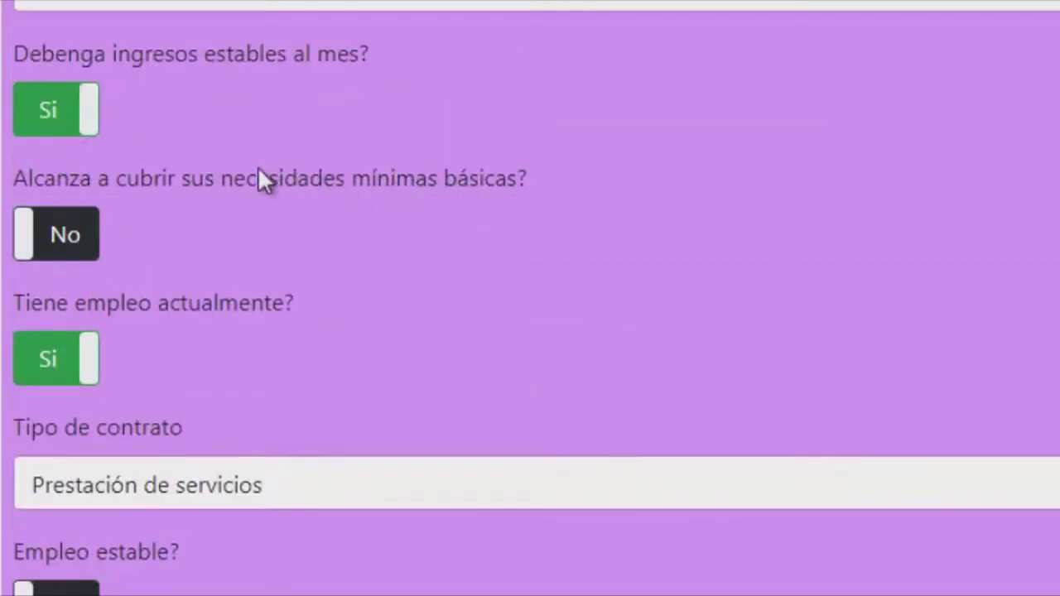
{"action": "scroll", "coordinate": [261, 166], "scroll_direction": "down", "scroll_amount": 7}
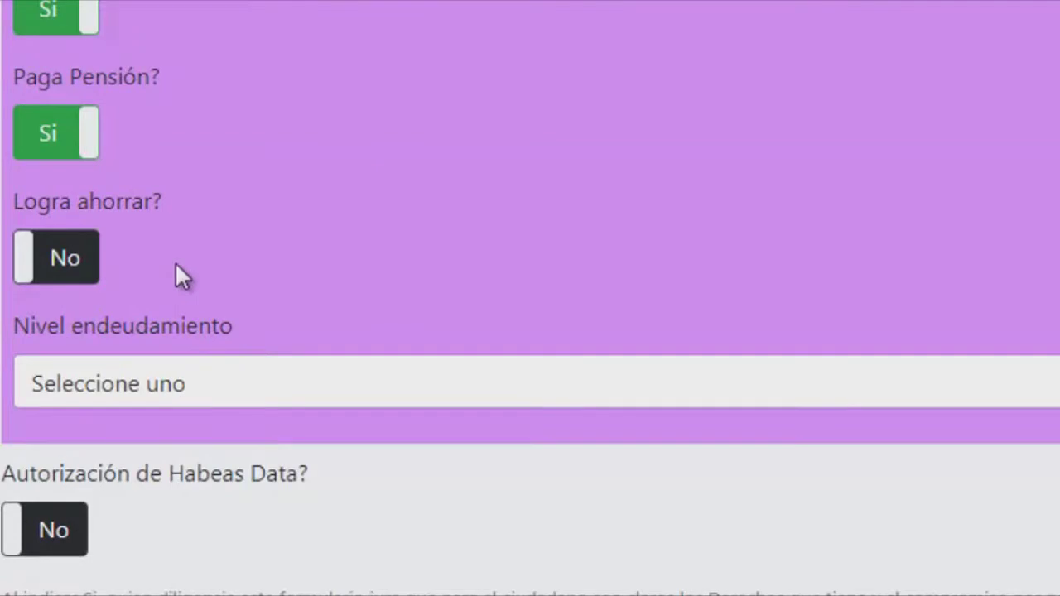
{"action": "scroll", "coordinate": [175, 262], "scroll_direction": "up", "scroll_amount": 3}
{"action": "scroll", "coordinate": [175, 264], "scroll_direction": "up", "scroll_amount": 6}
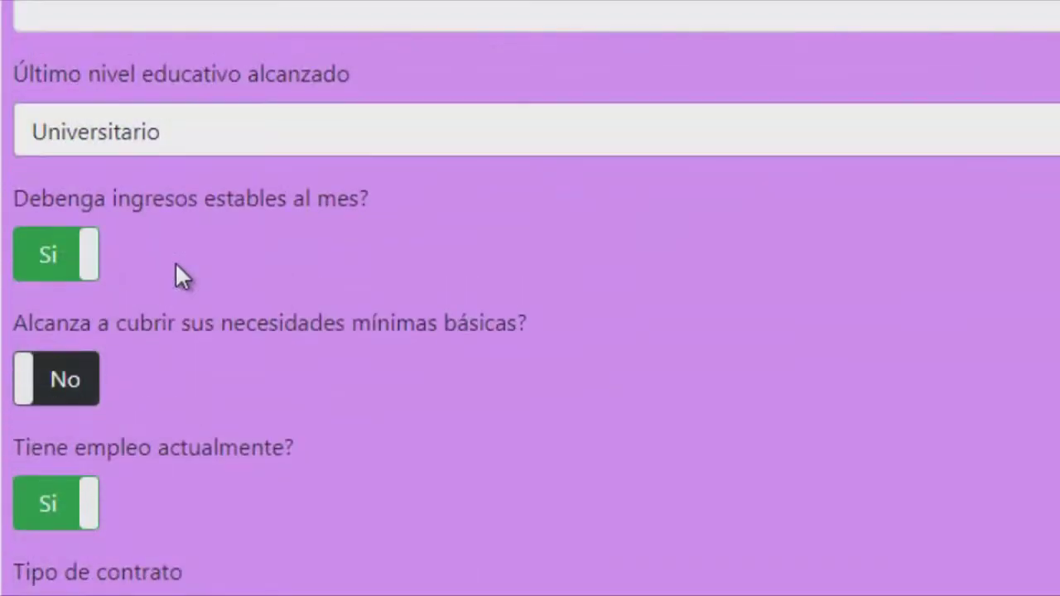
{"action": "scroll", "coordinate": [175, 262], "scroll_direction": "down", "scroll_amount": 1}
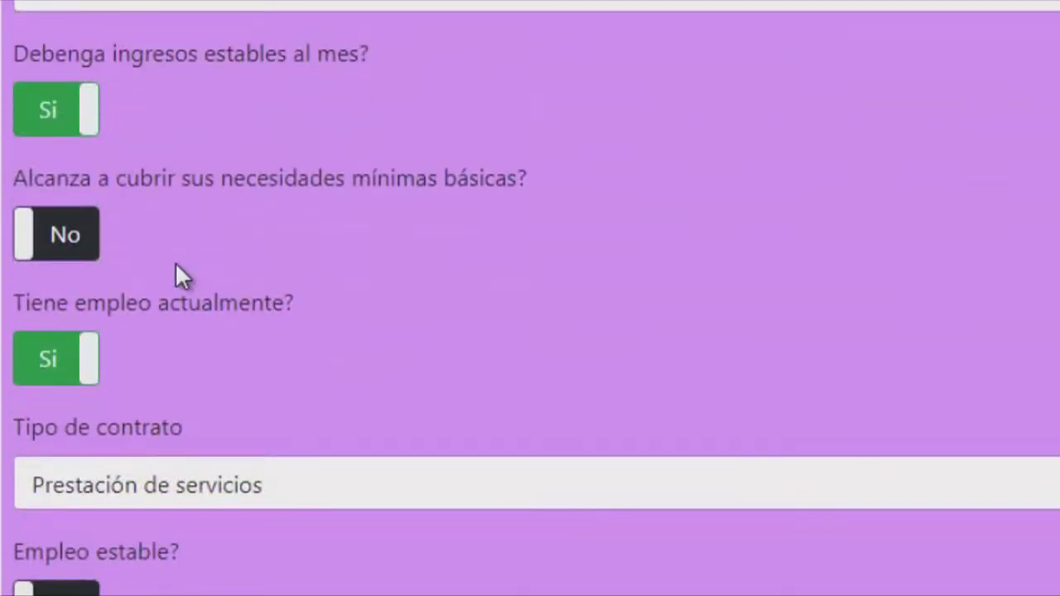
{"action": "scroll", "coordinate": [175, 262], "scroll_direction": "down", "scroll_amount": 1}
{"action": "scroll", "coordinate": [175, 262], "scroll_direction": "up", "scroll_amount": 1}
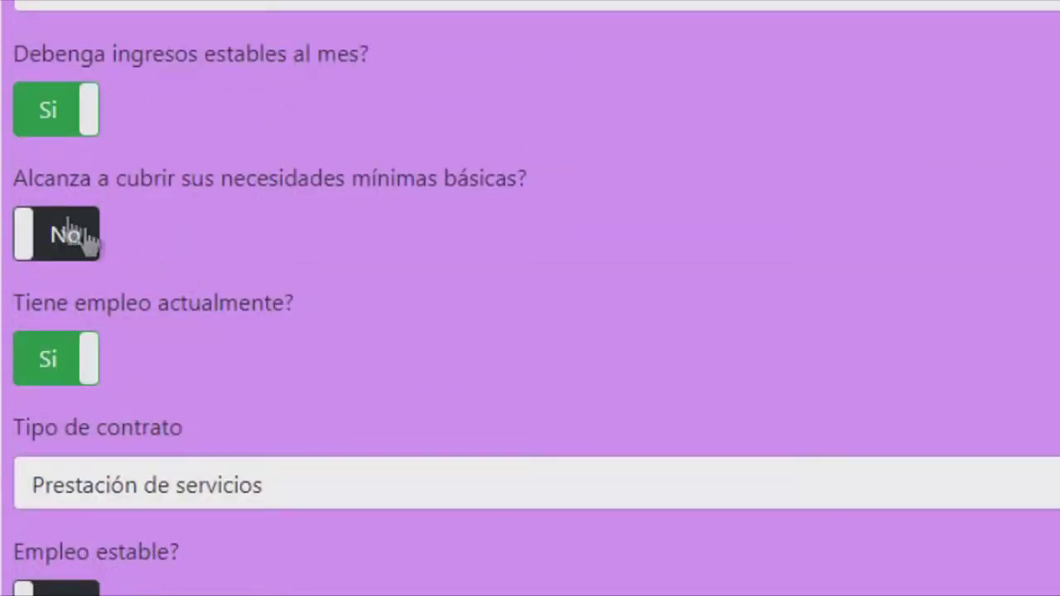
{"action": "scroll", "coordinate": [157, 334], "scroll_direction": "down", "scroll_amount": 4}
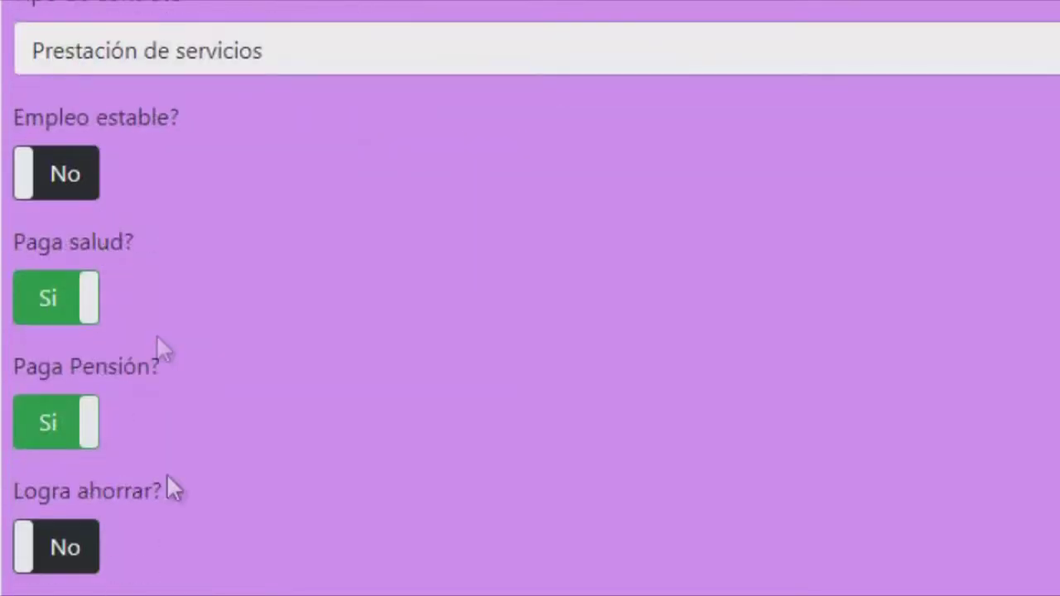
{"action": "scroll", "coordinate": [215, 207], "scroll_direction": "up", "scroll_amount": 4}
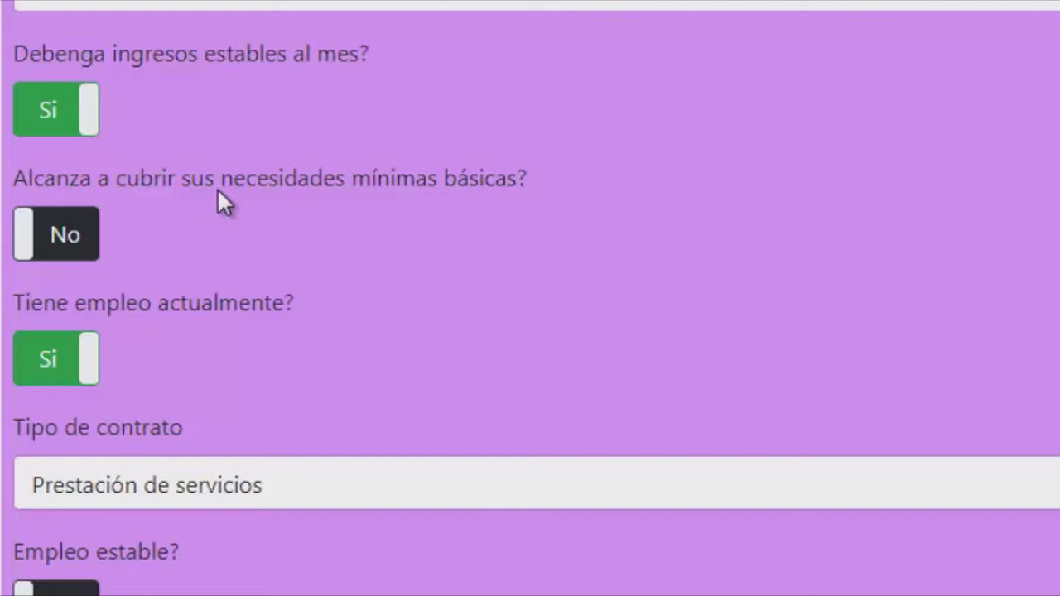
{"action": "scroll", "coordinate": [218, 194], "scroll_direction": "down", "scroll_amount": 7}
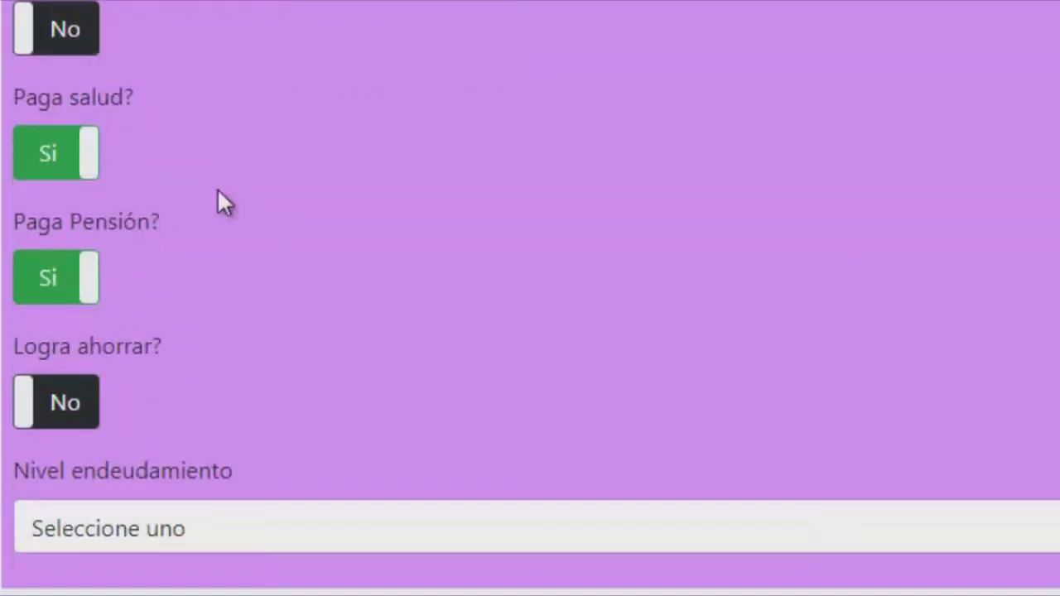
- Set the Nivel endeudamiento to Bajo and the Autorización de Habeas Data to Si
{"action": "scroll", "coordinate": [218, 199], "scroll_direction": "down", "scroll_amount": 3}
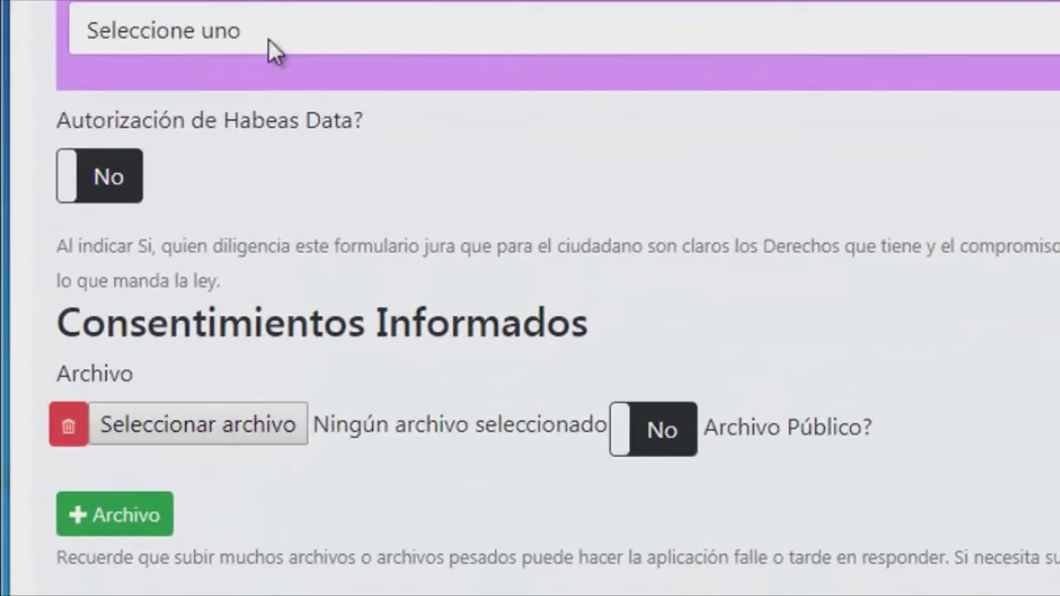
{"action": "left_click", "coordinate": [268, 38]}
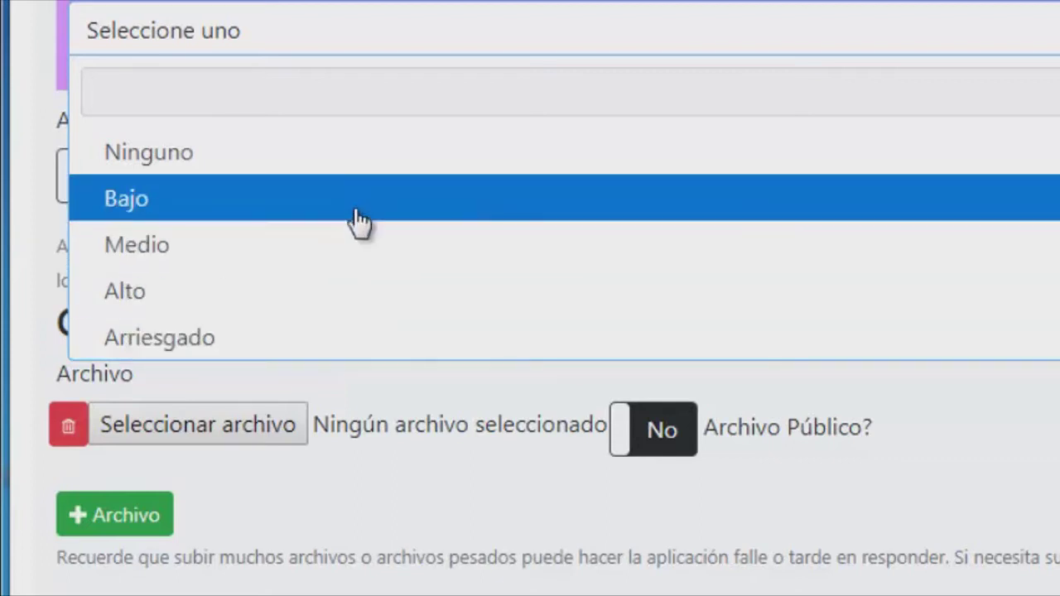
{"action": "left_click", "coordinate": [359, 199]}
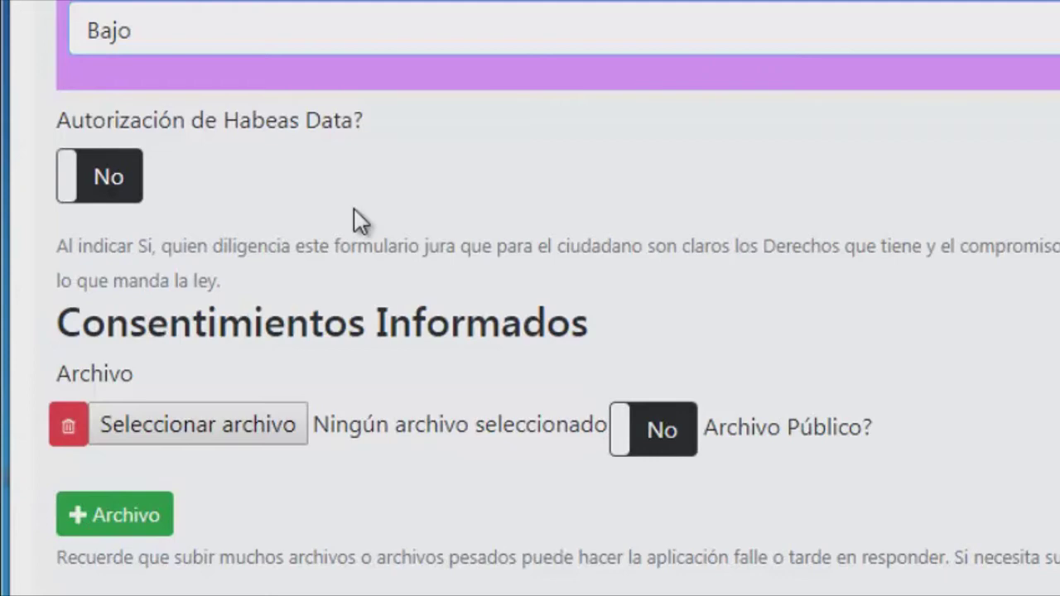
{"action": "left_click", "coordinate": [112, 182]}
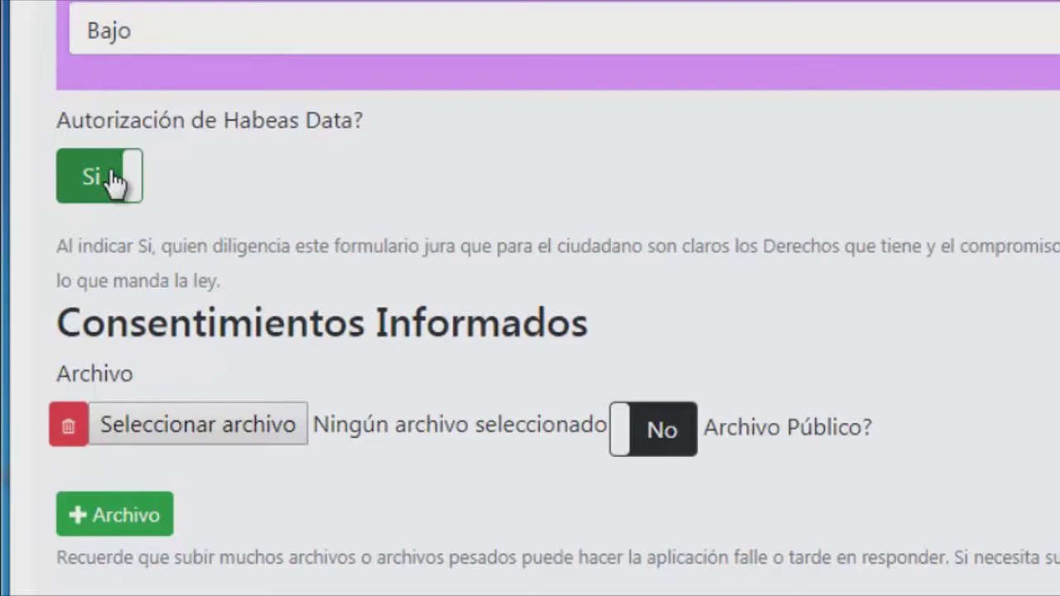
- Look over the Consentimientos Informados section and the fields under Información exclusiva de la ONG
{"action": "scroll", "coordinate": [114, 183], "scroll_direction": "down", "scroll_amount": 3}
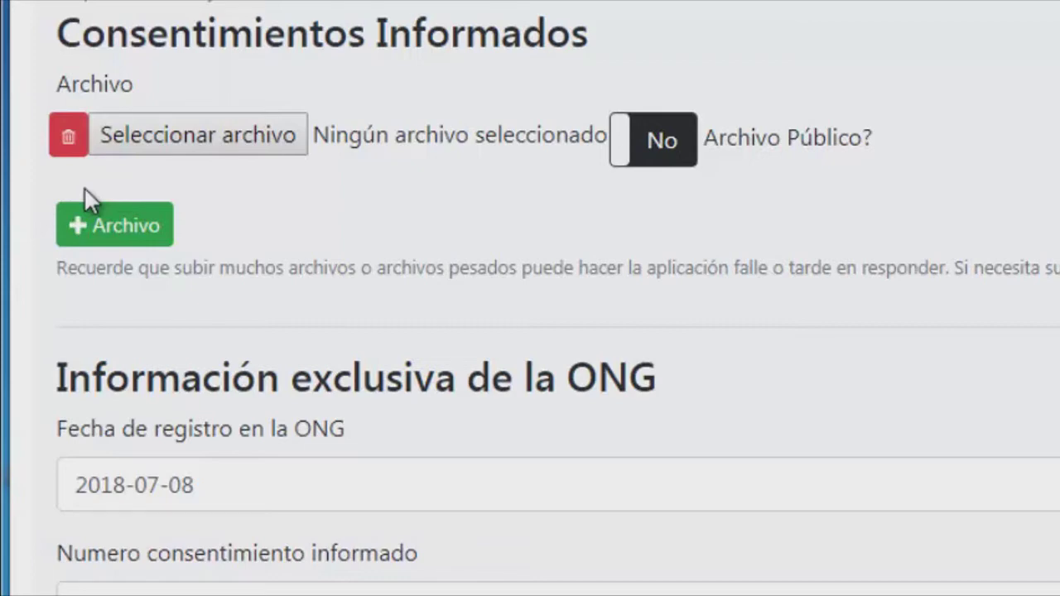
{"action": "scroll", "coordinate": [83, 186], "scroll_direction": "down", "scroll_amount": 5}
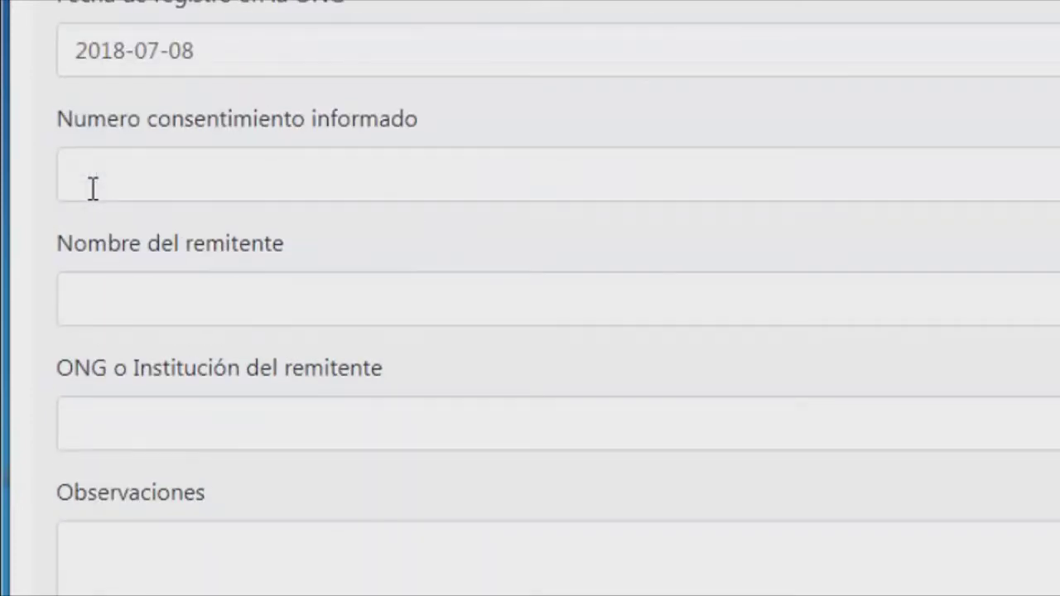